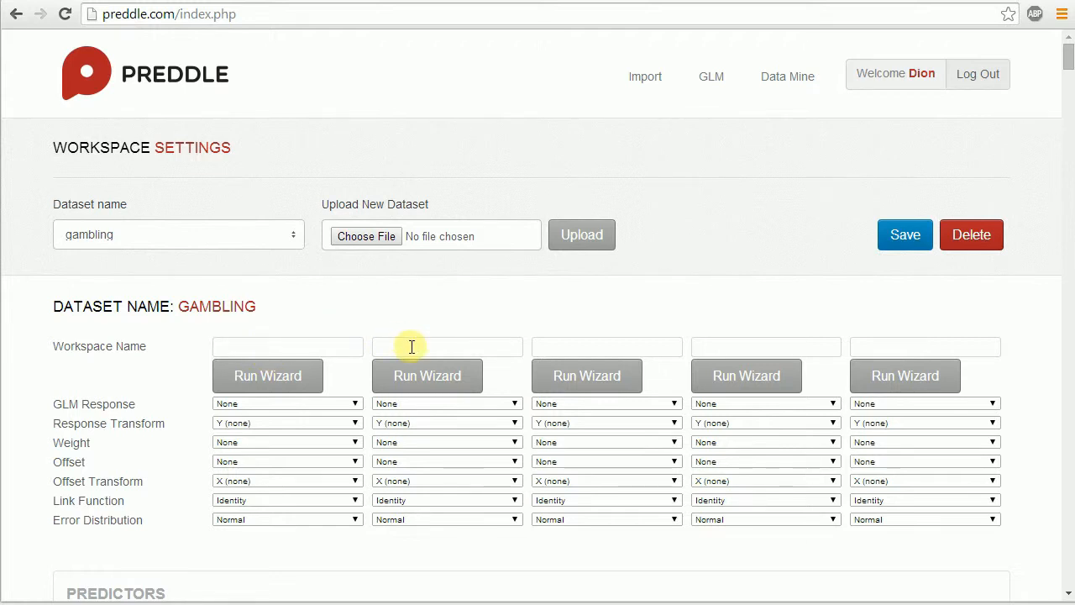
Step: Name the first workspace of the gambling dataset "gambling problems last year"
click(343, 344)
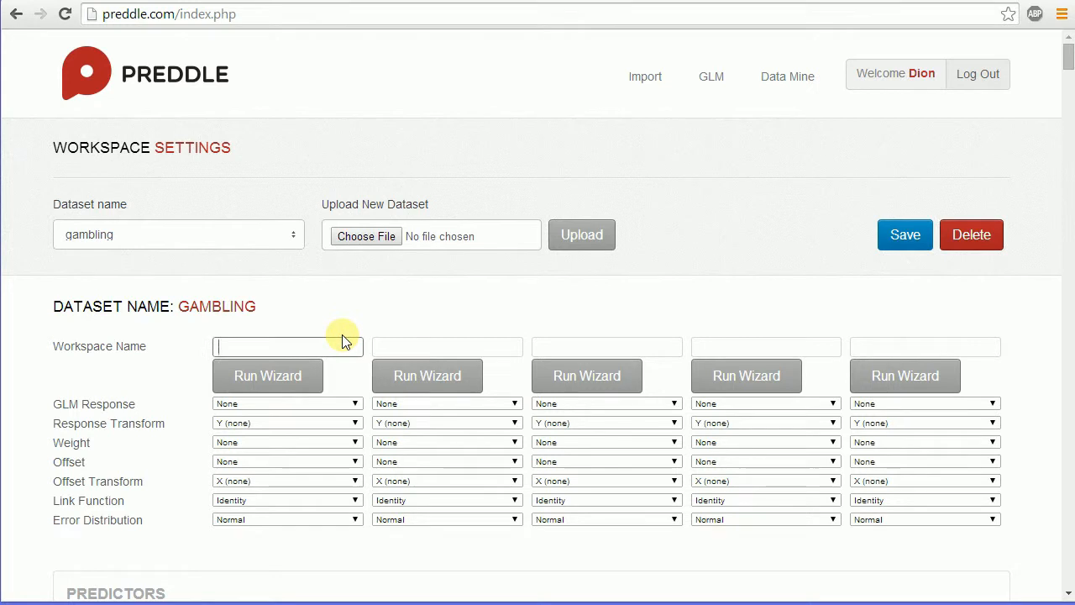
text(gambling problems)
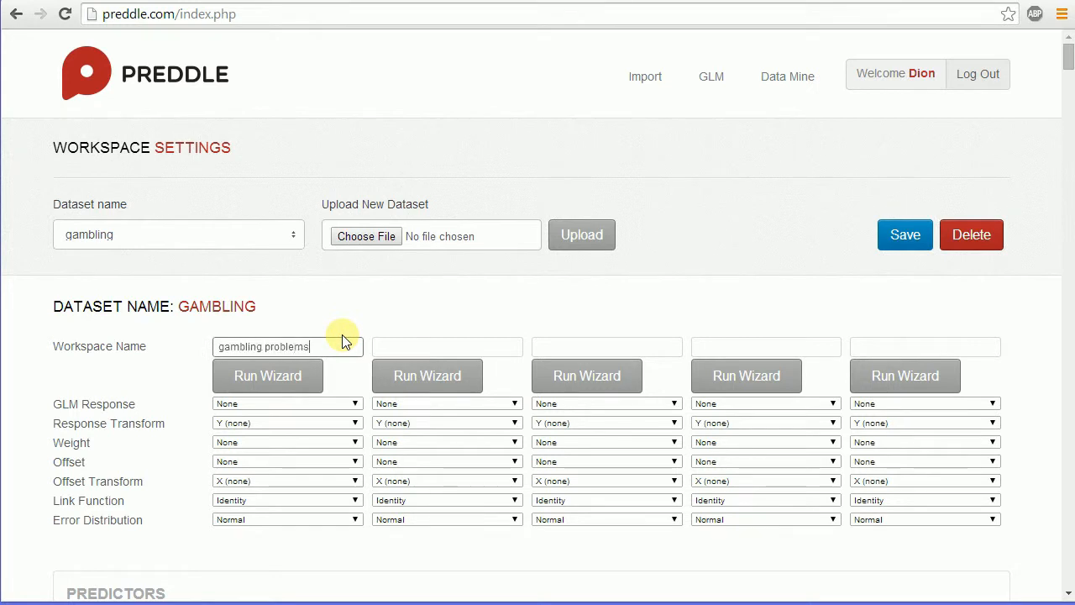
text( last year)
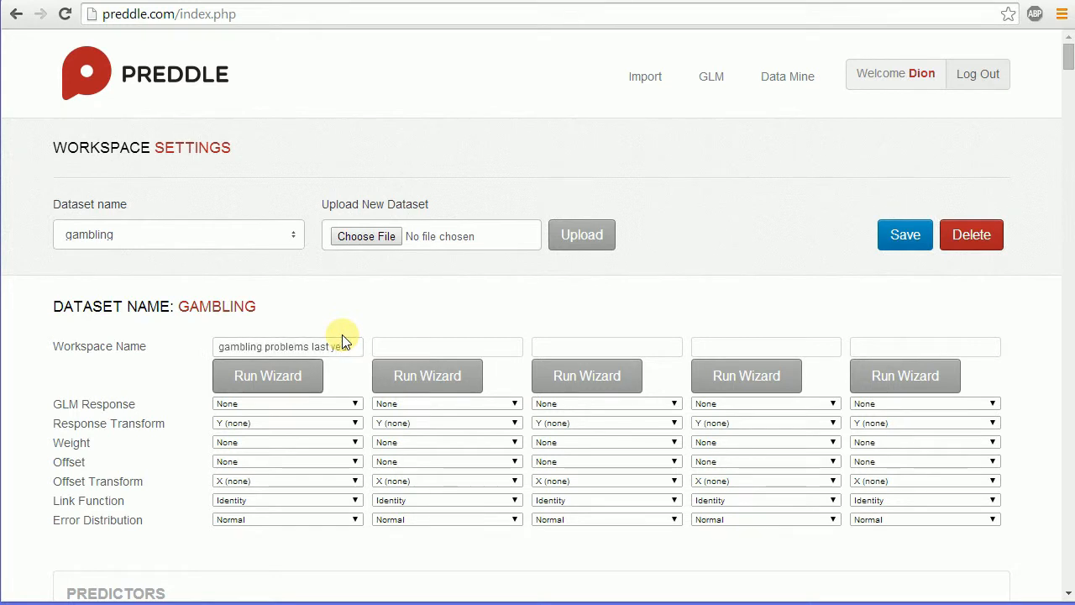
Step: Name the second workspace "gambling problems lifetime"
click(475, 348)
text(g)
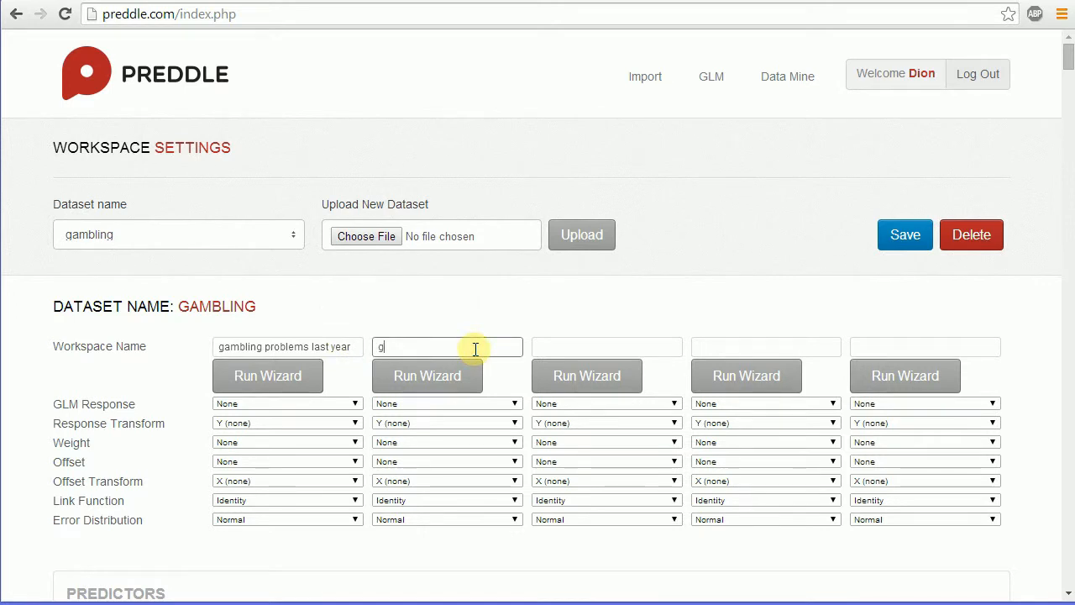
text(ambl)
text(ing problems fre)
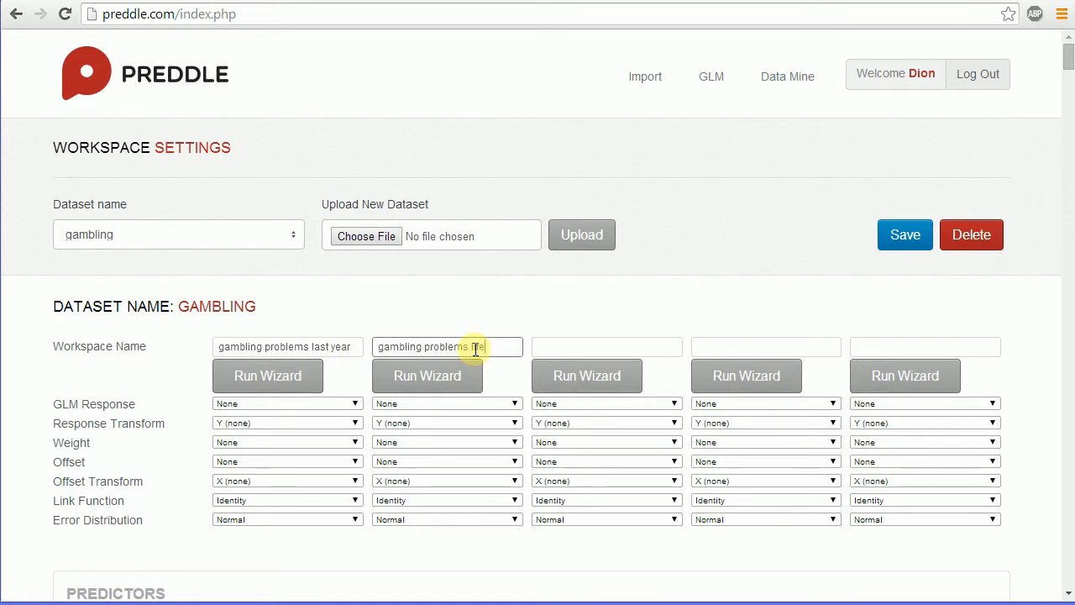
text(time)
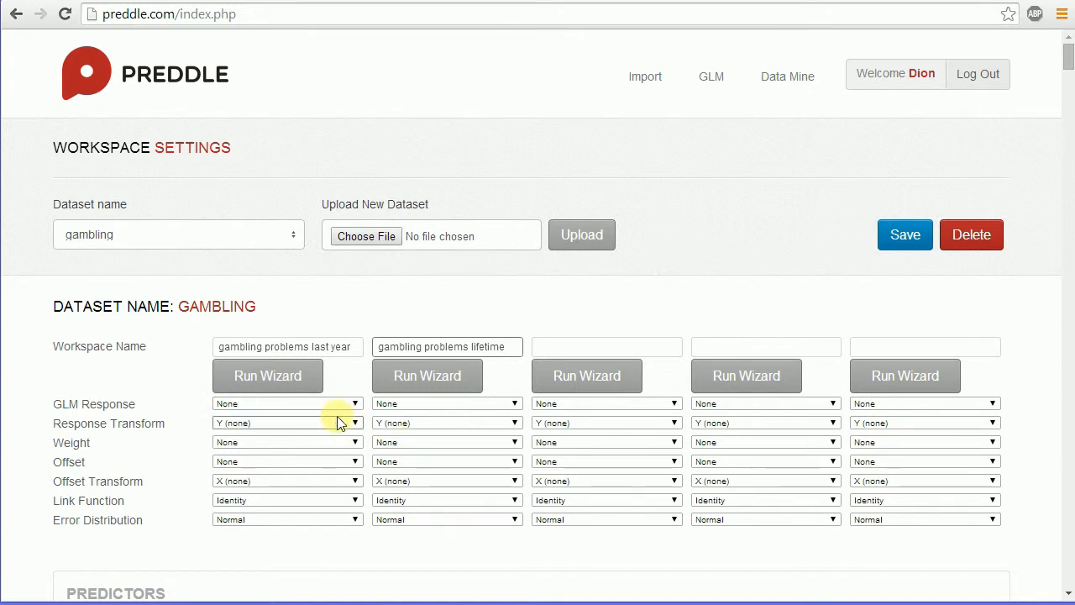
click(307, 406)
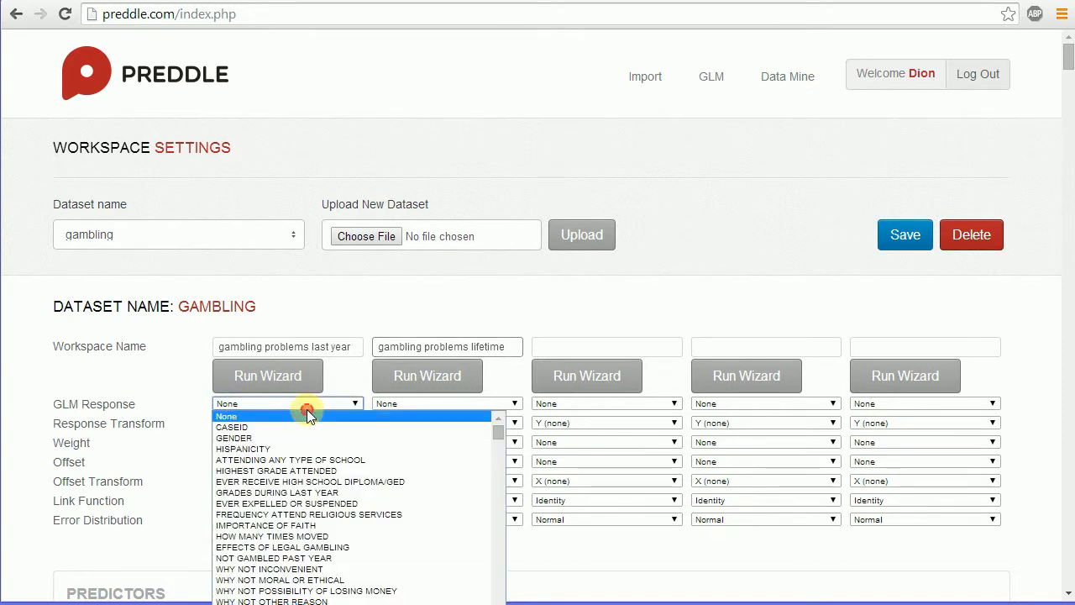
click(307, 407)
click(302, 422)
click(302, 420)
click(300, 443)
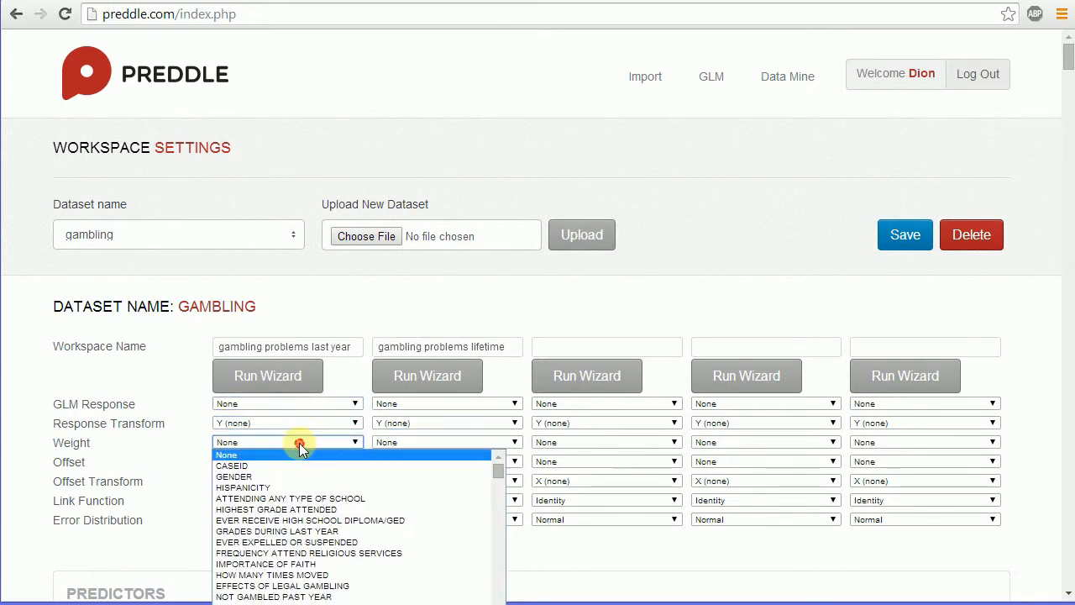
click(299, 443)
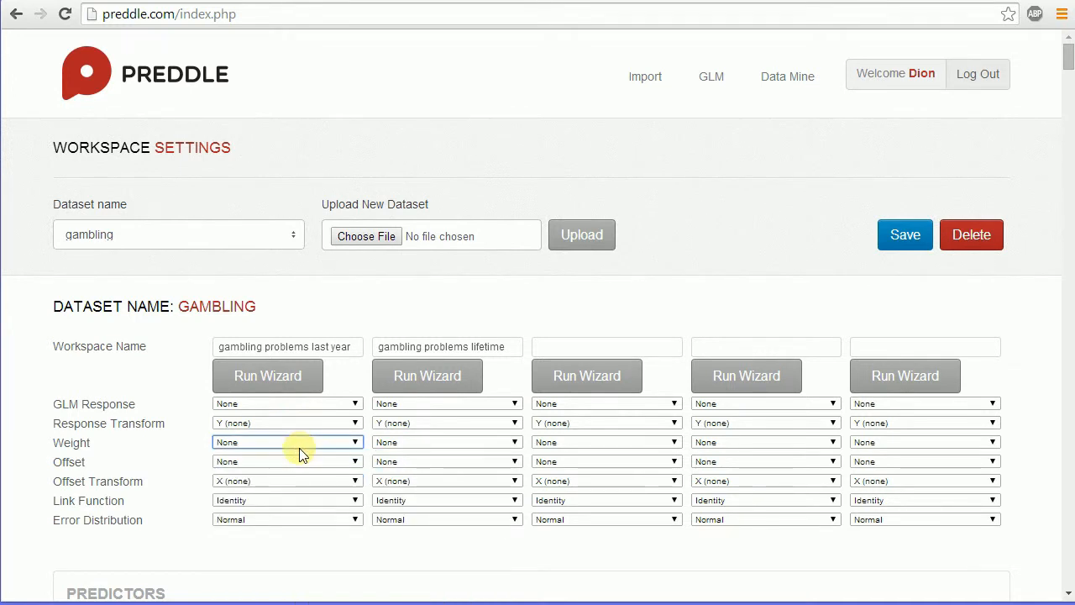
Step: Run the first workspace's wizard, specifying a multiplicative model whose response is not a probability, cannot be negative and is not a ratio
click(290, 384)
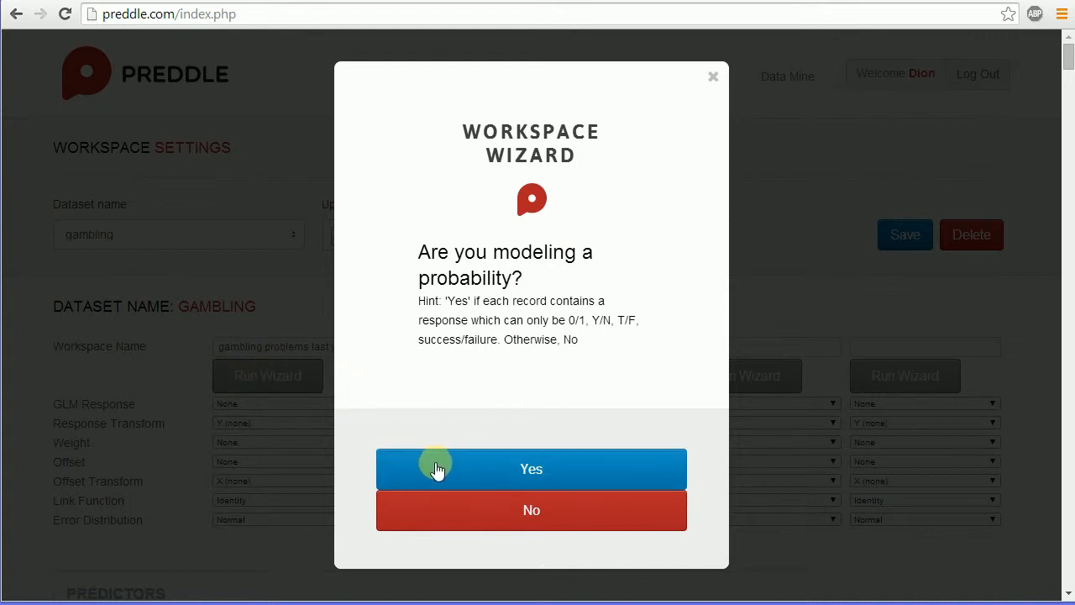
click(526, 523)
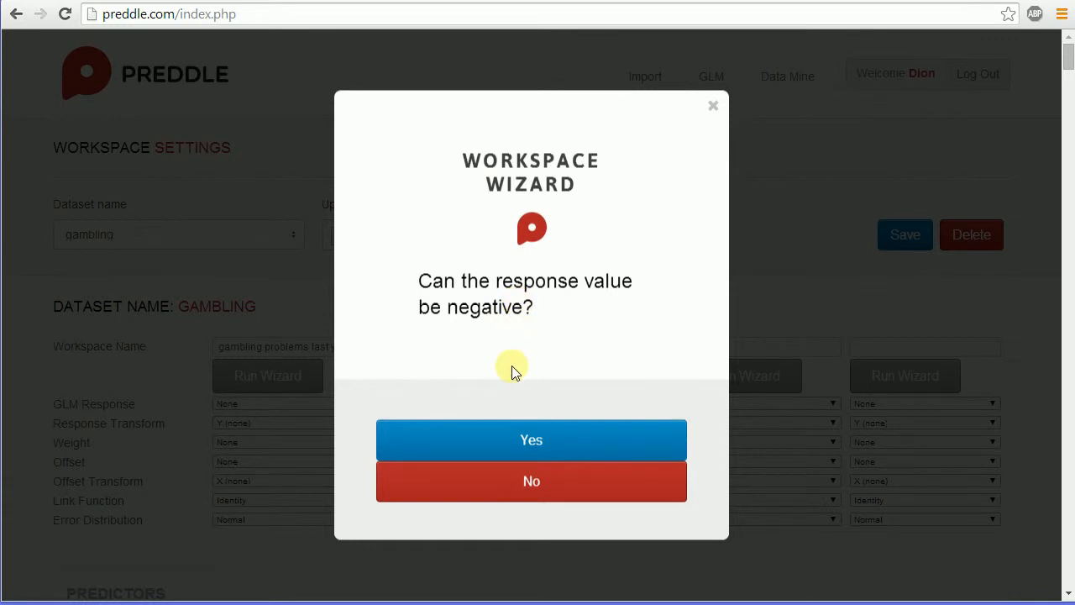
click(517, 493)
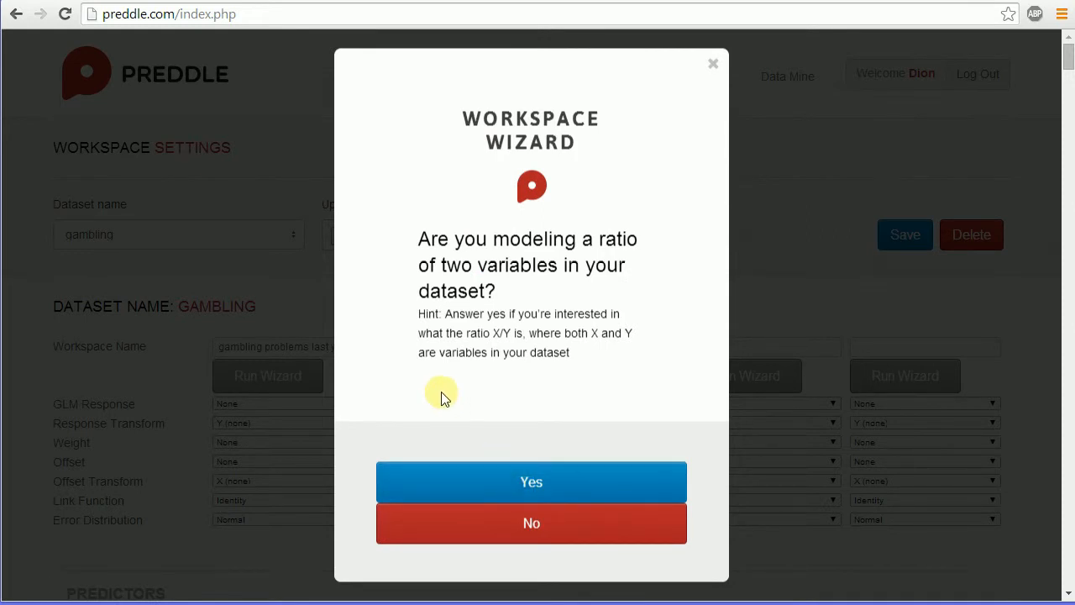
click(536, 524)
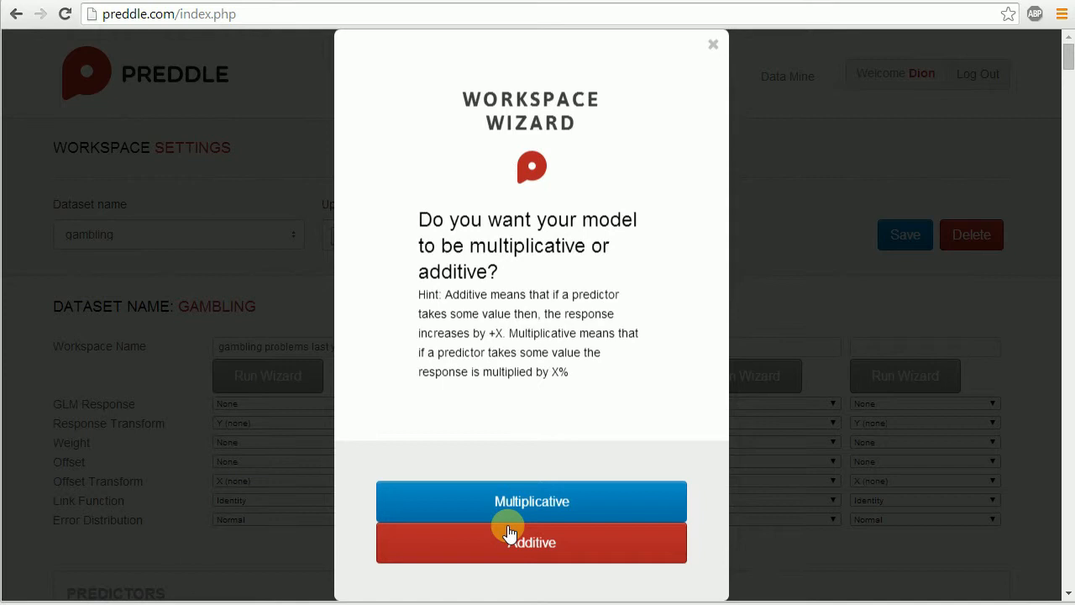
click(552, 499)
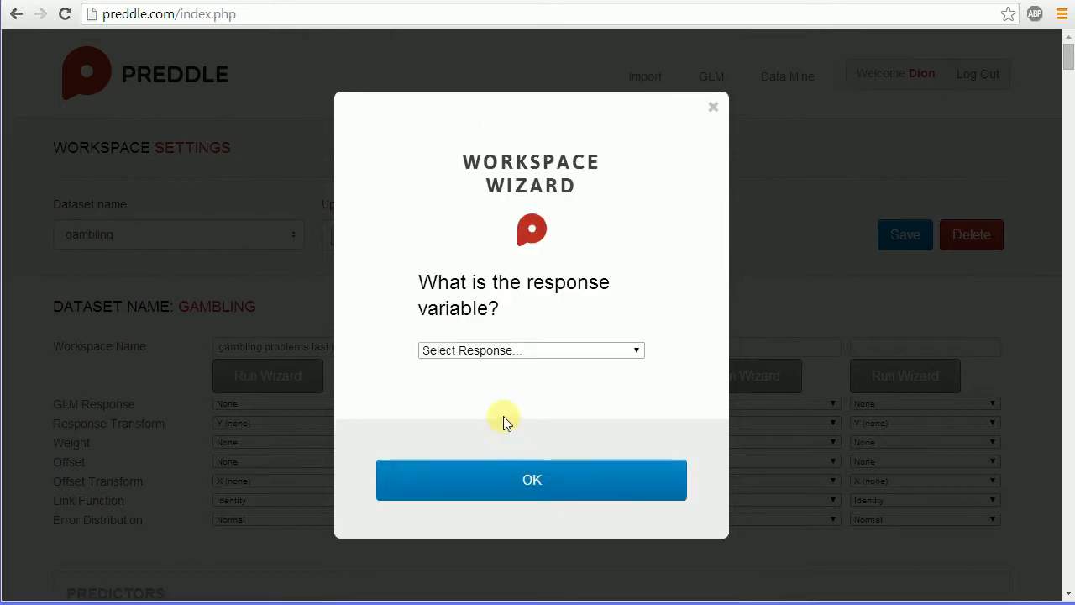
Step: Set the response variable to #GAMBLING PROBLEMS:PAST YEAR and declare it a discrete count
click(505, 354)
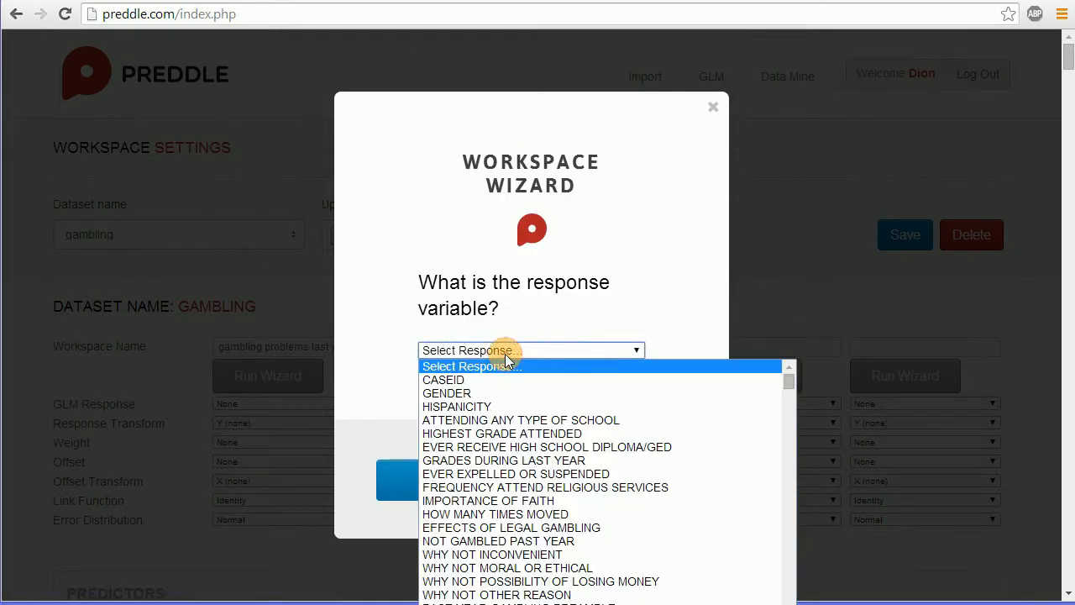
scroll(552, 411, down, 10)
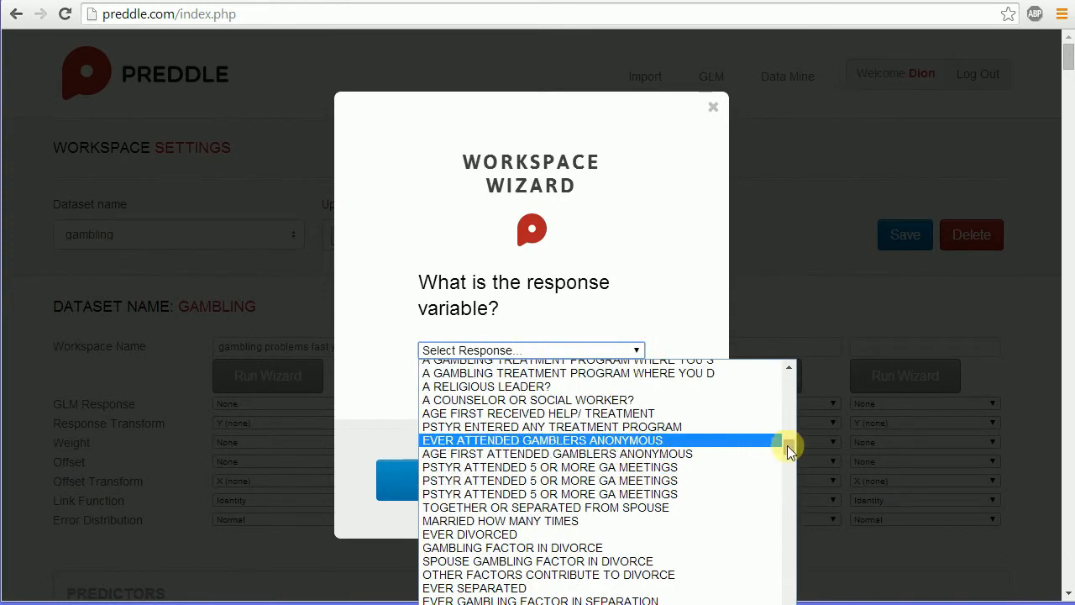
drag(789, 446, 794, 603)
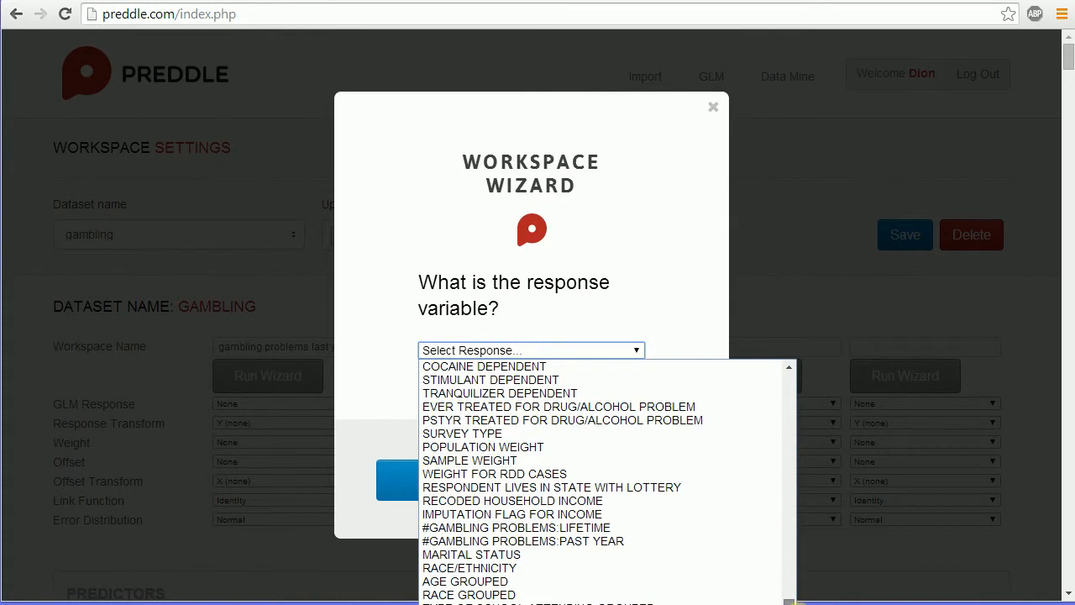
click(540, 540)
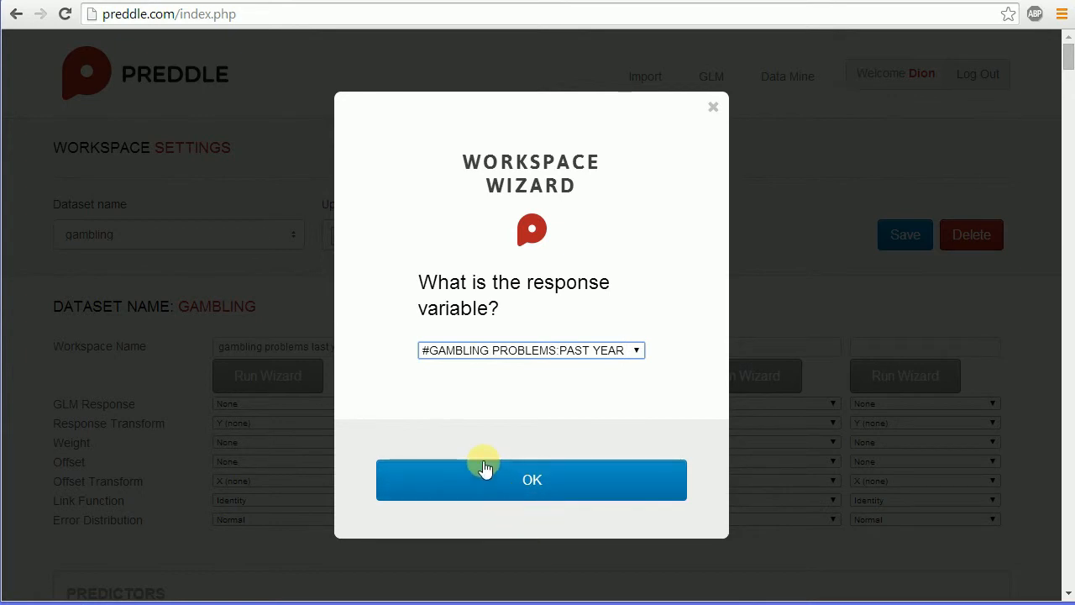
click(514, 485)
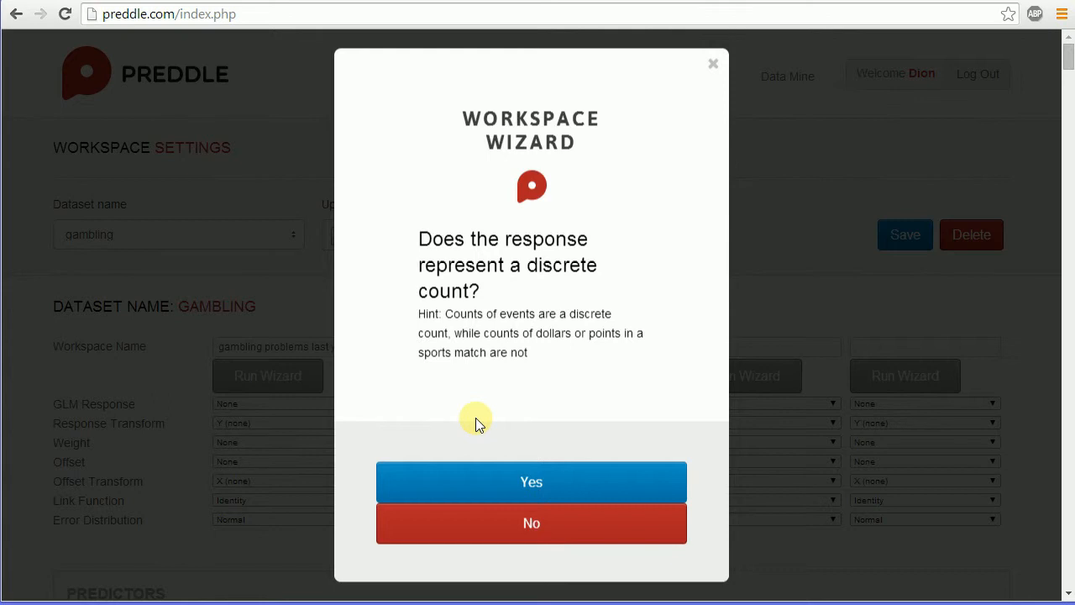
click(528, 487)
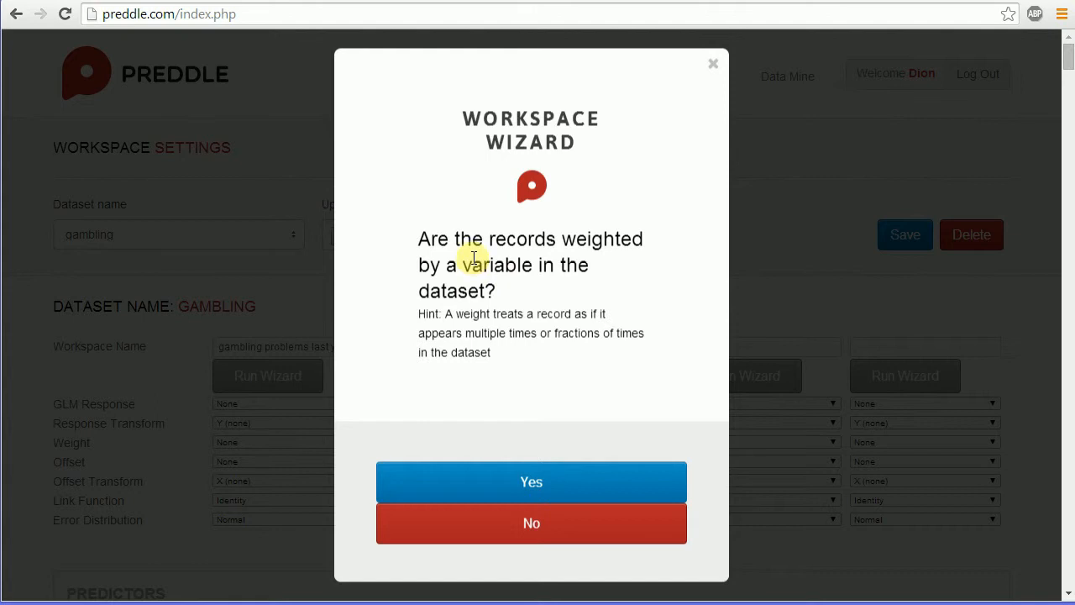
Step: Weight the records by the SAMPLE WEIGHT variable and finish the workspace wizard
click(534, 486)
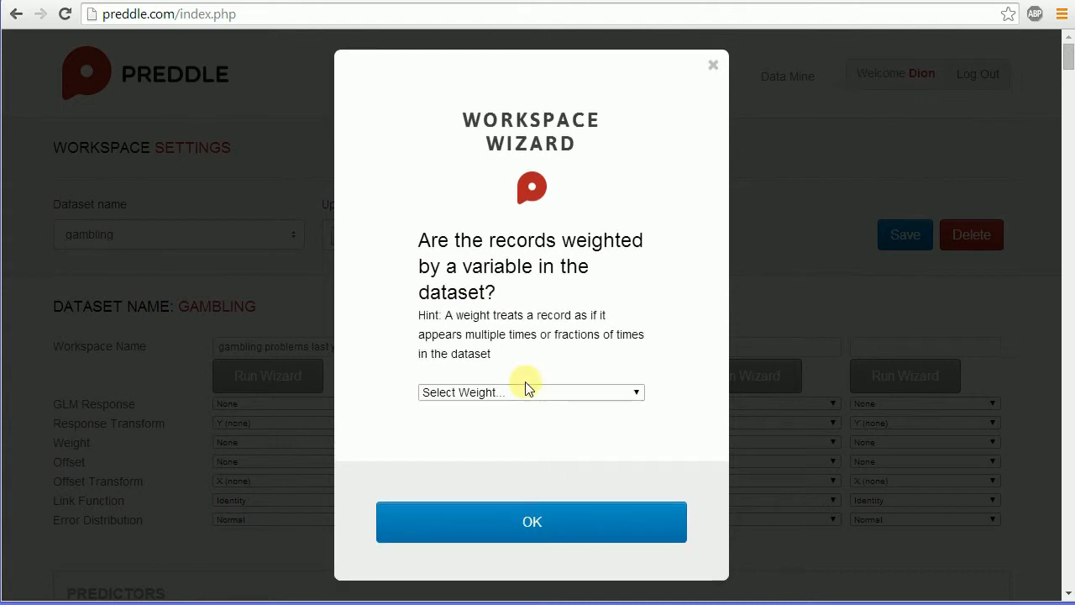
click(520, 391)
scroll(537, 488, down, 20)
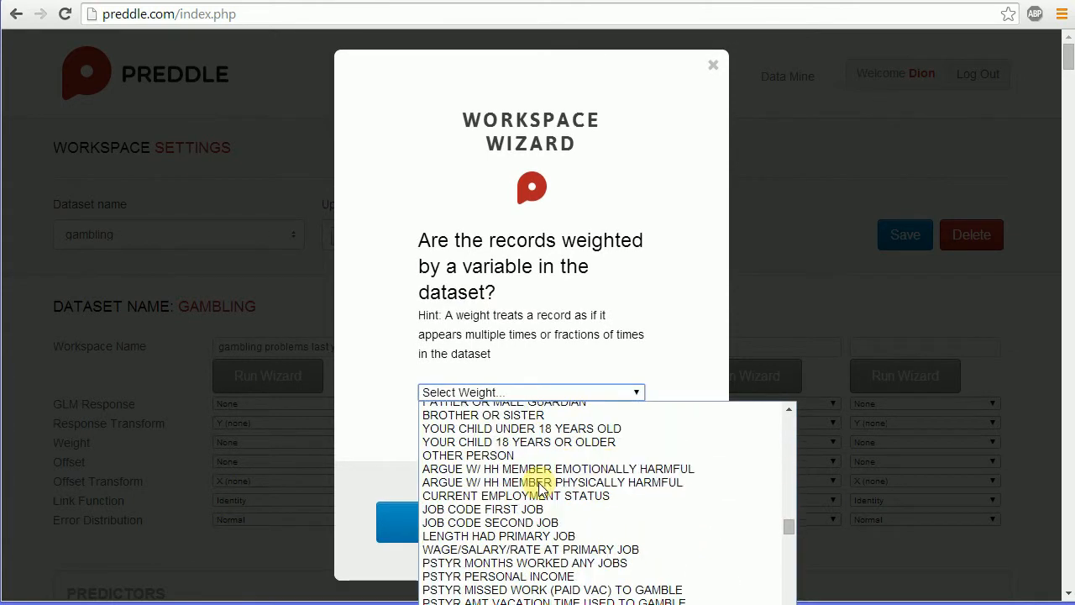
scroll(538, 487, down, 10)
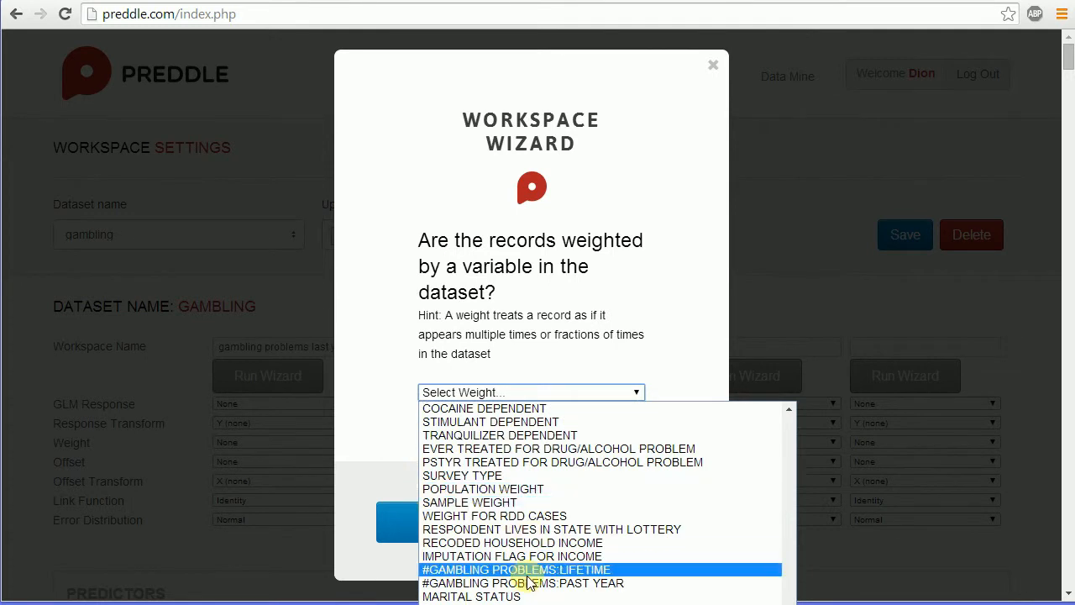
click(500, 502)
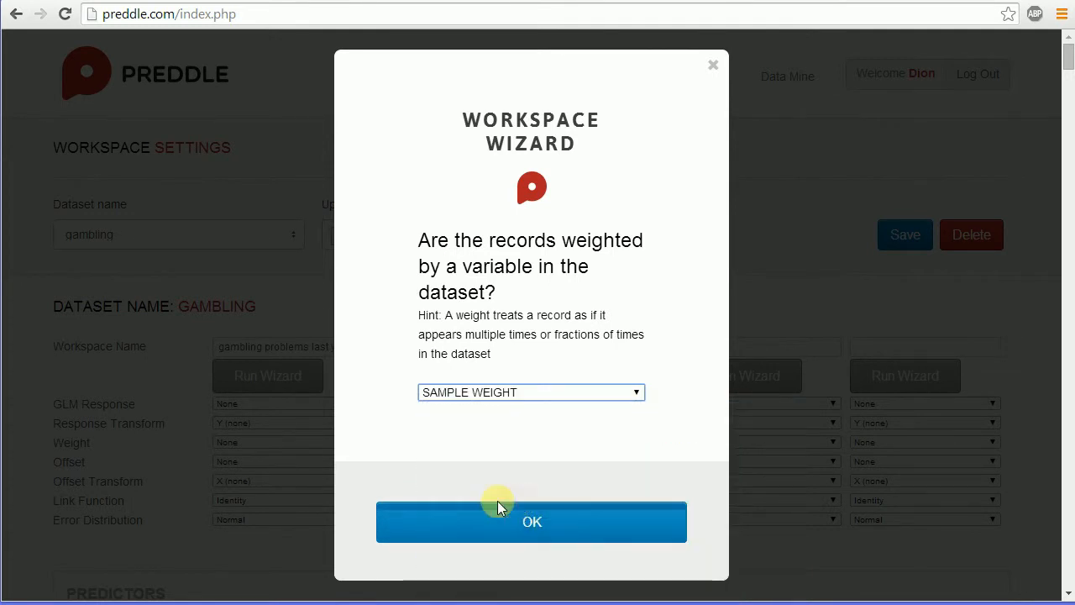
click(494, 518)
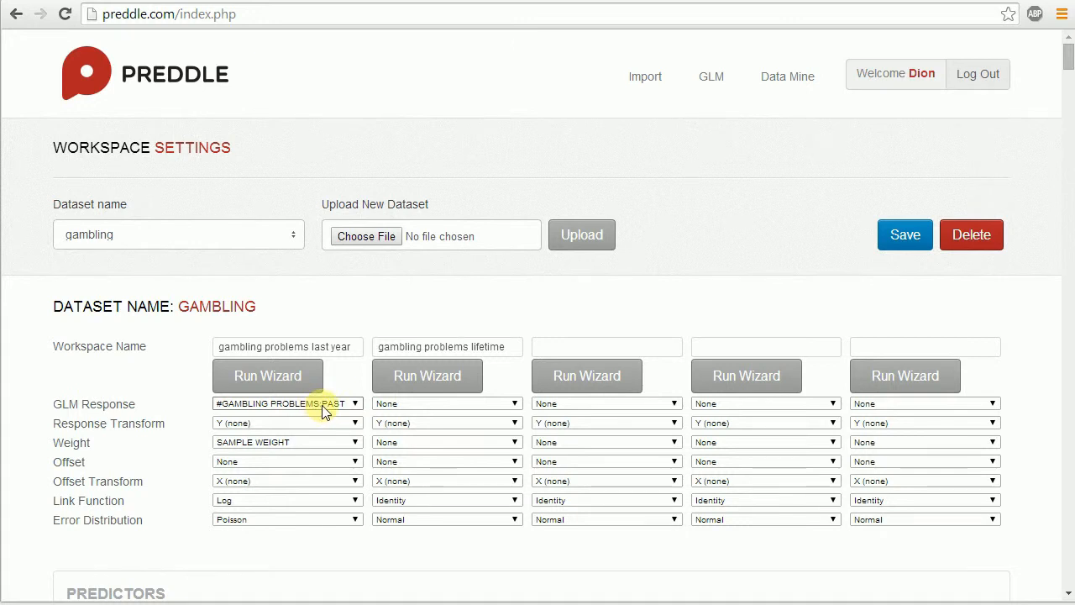
Step: Examine the first workspace's options for response transform, weight, offset transform, link function and error distribution
click(281, 424)
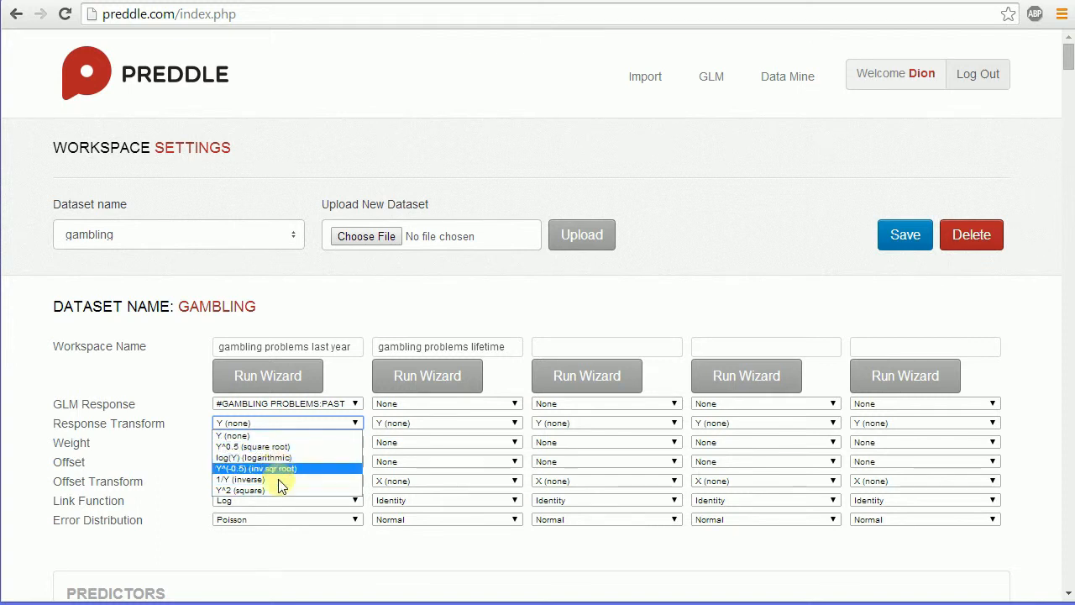
click(59, 425)
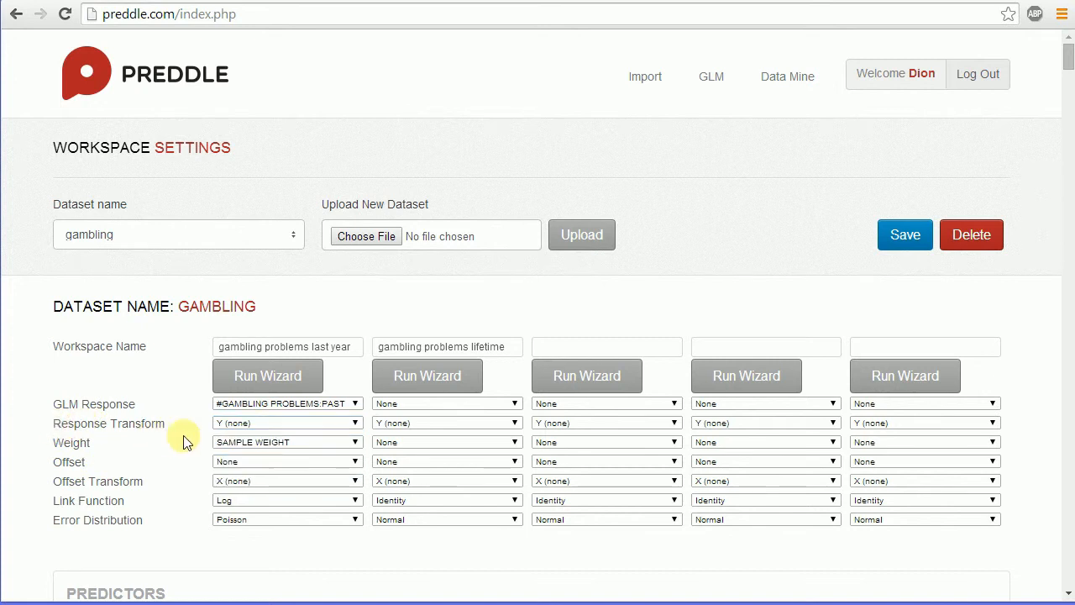
click(257, 444)
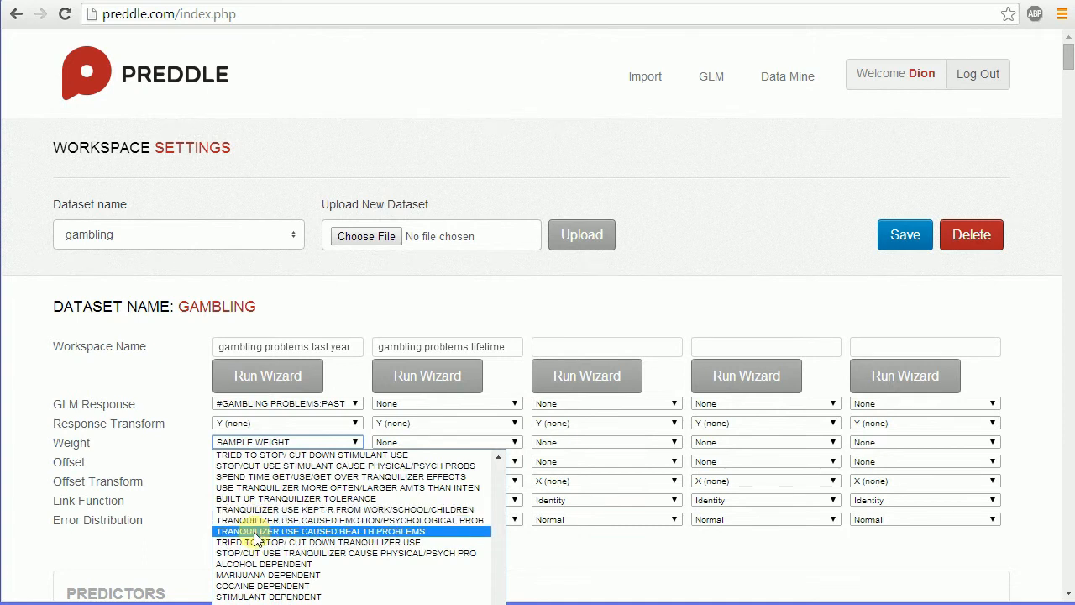
click(132, 466)
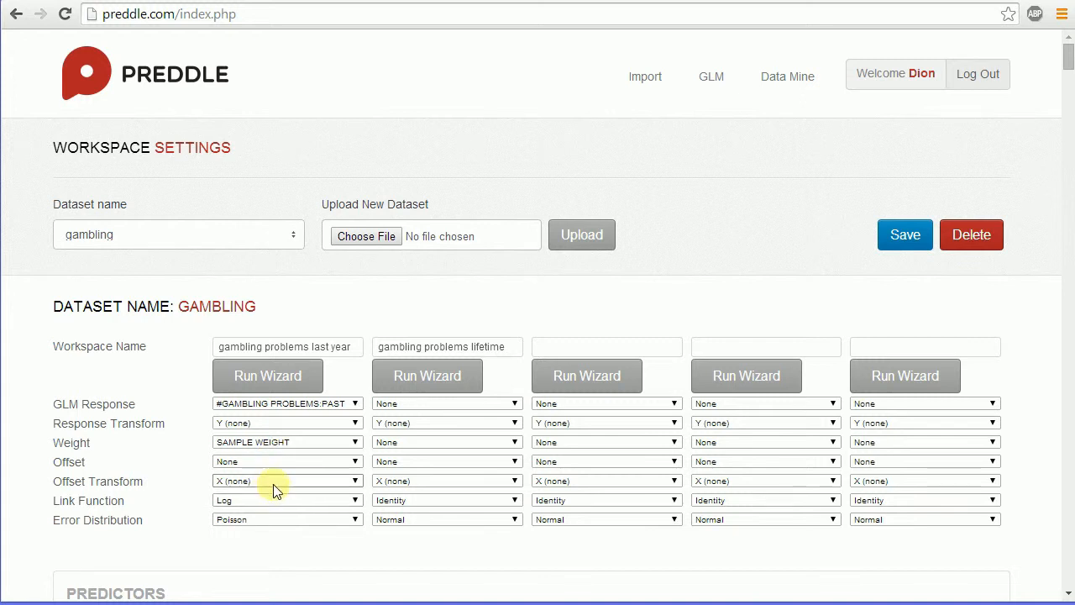
click(273, 482)
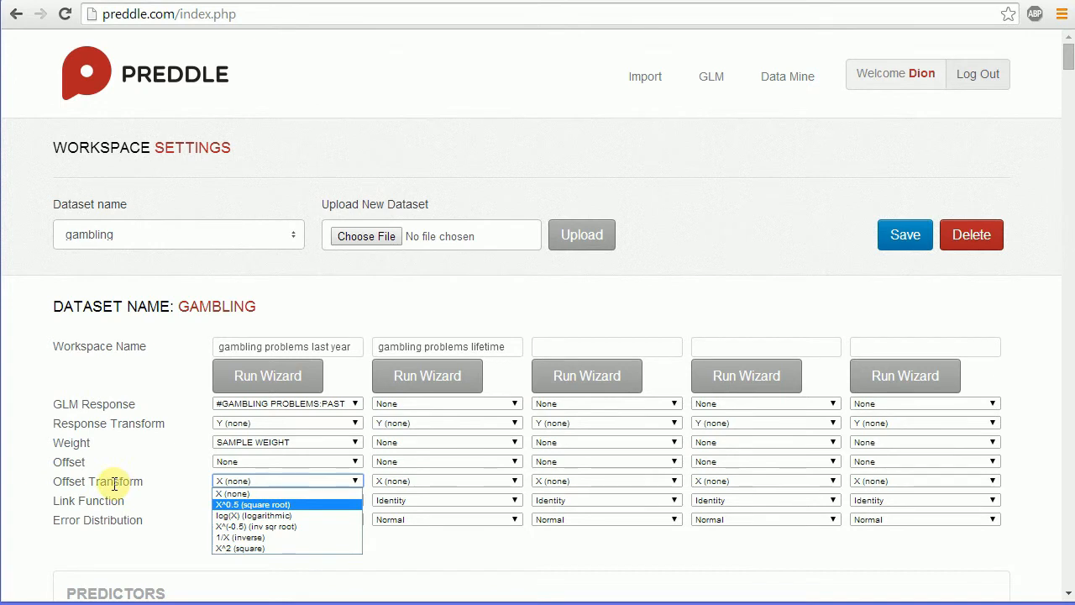
click(13, 473)
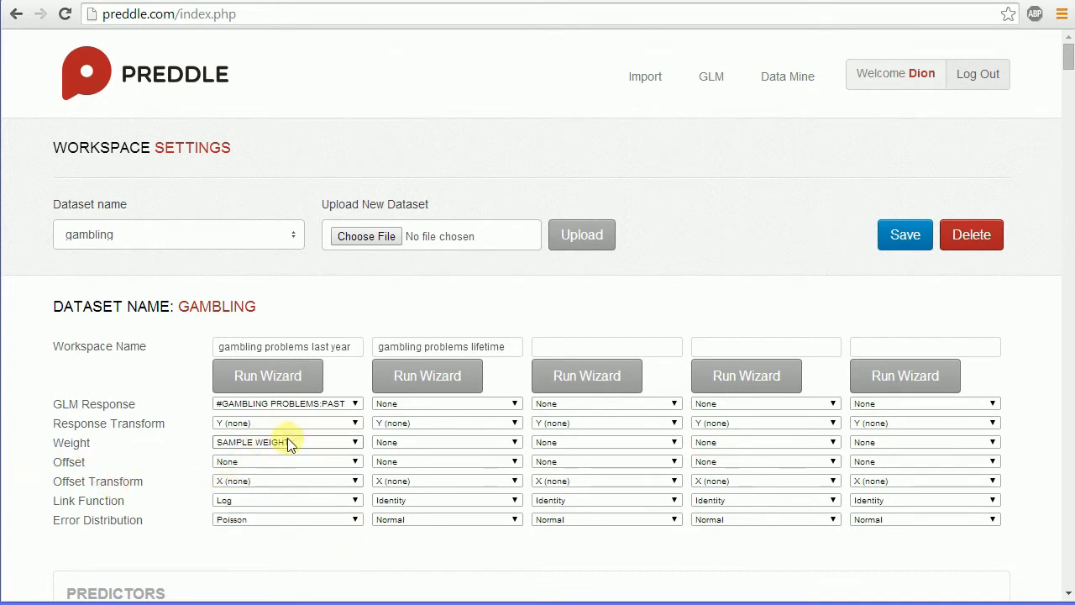
click(289, 497)
click(288, 498)
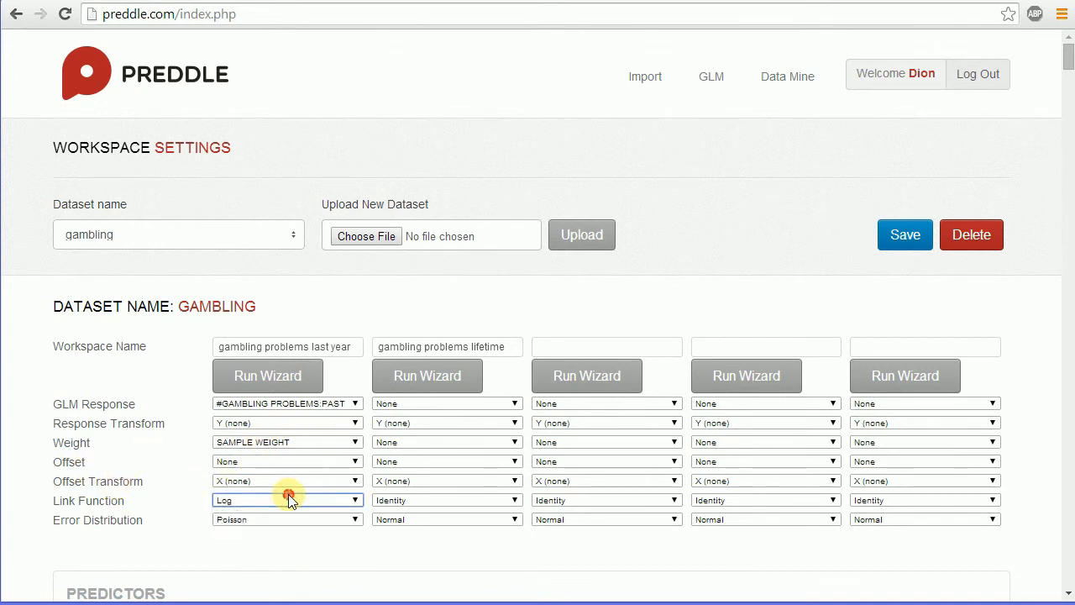
click(300, 520)
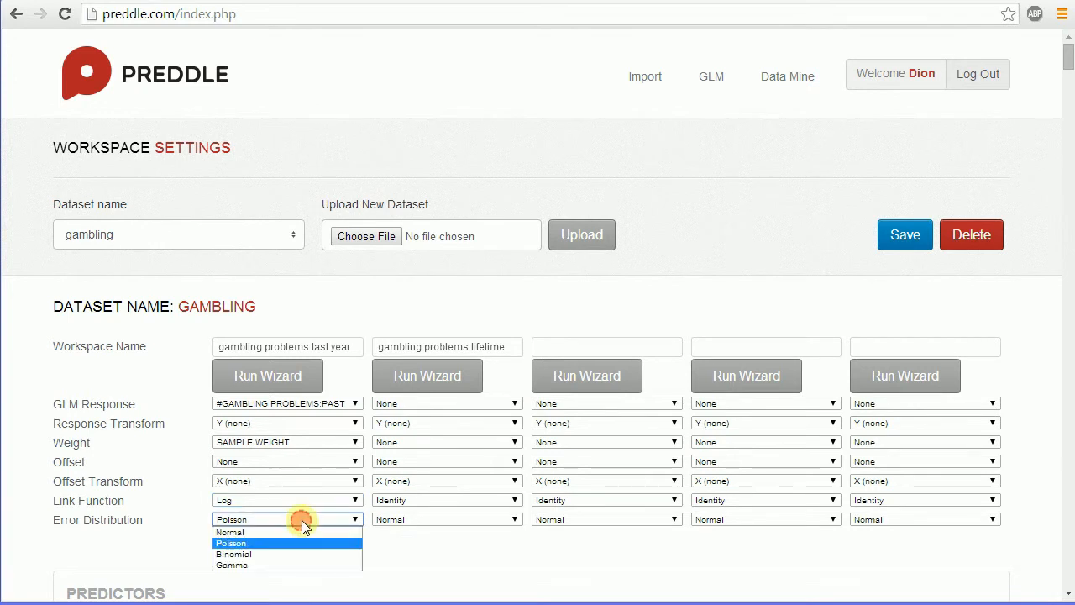
click(114, 476)
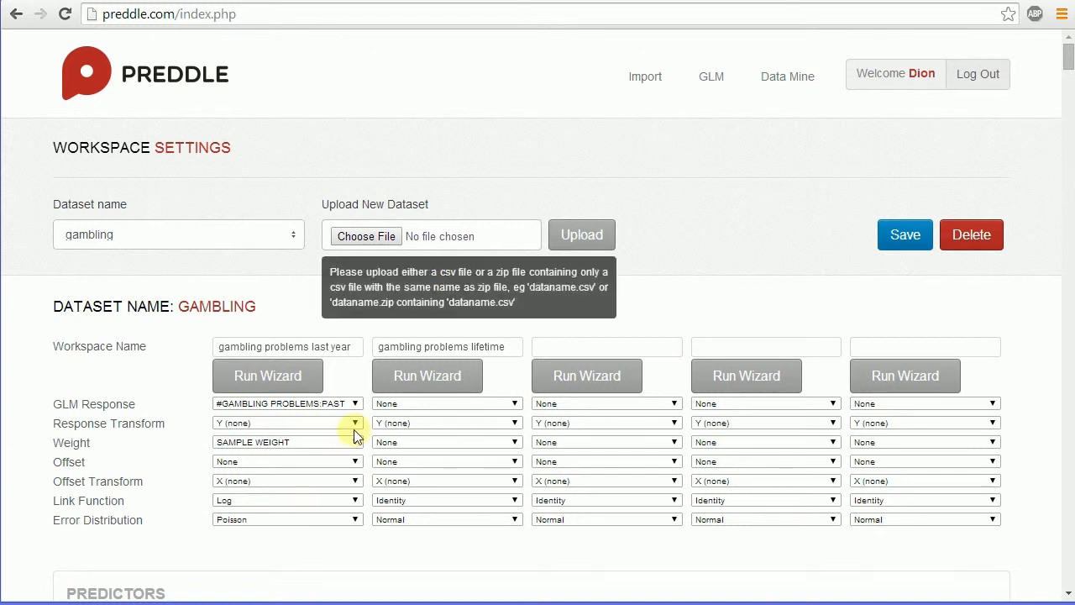
click(278, 502)
click(220, 523)
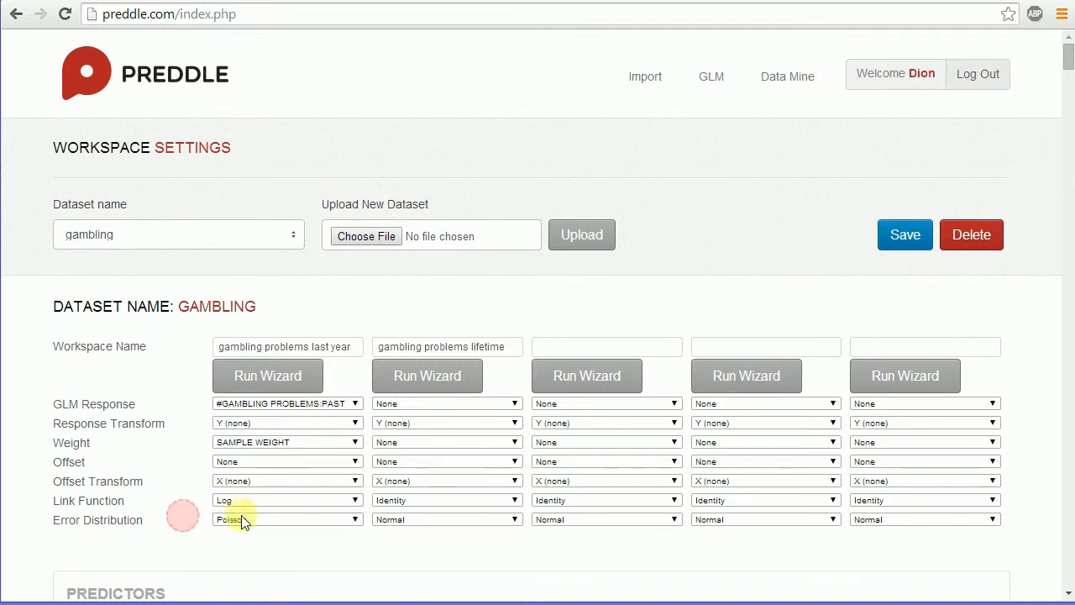
Step: Review the link function and error distribution choices available for the first workspace
click(242, 519)
click(156, 503)
click(252, 519)
click(252, 521)
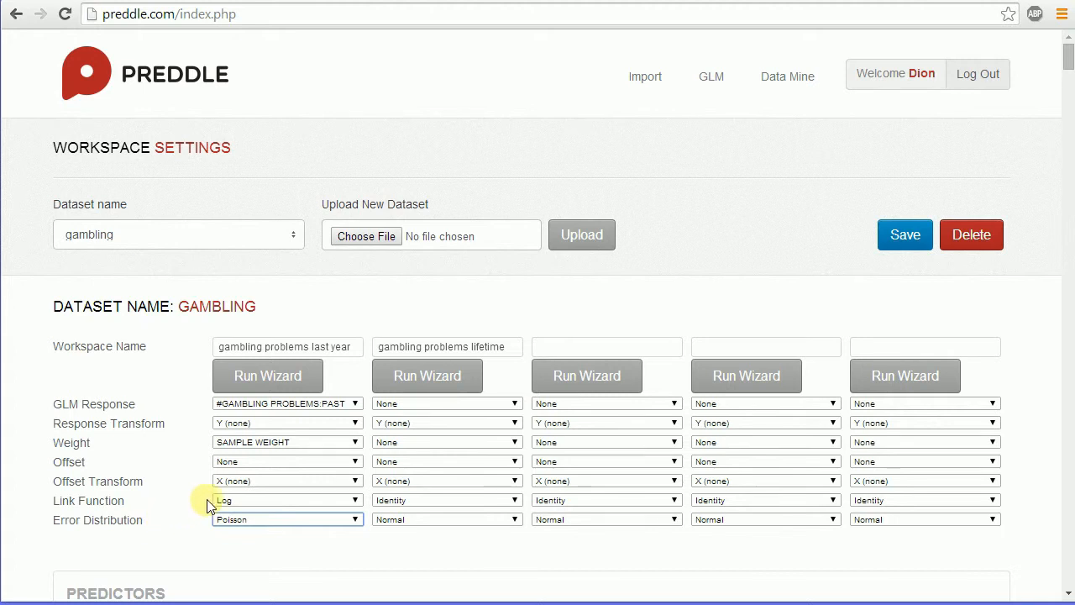
click(237, 520)
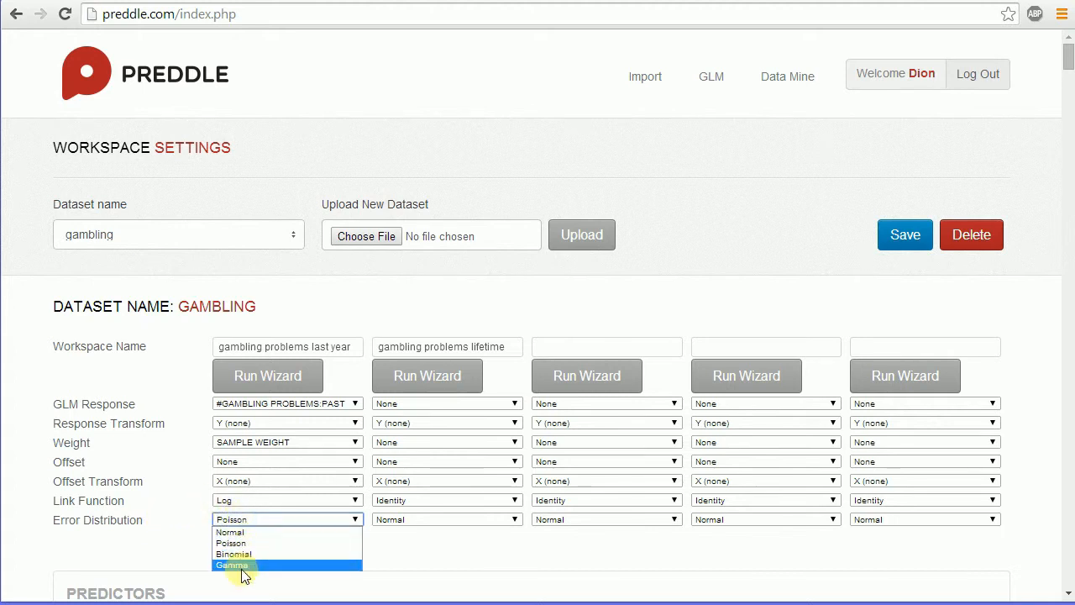
click(130, 501)
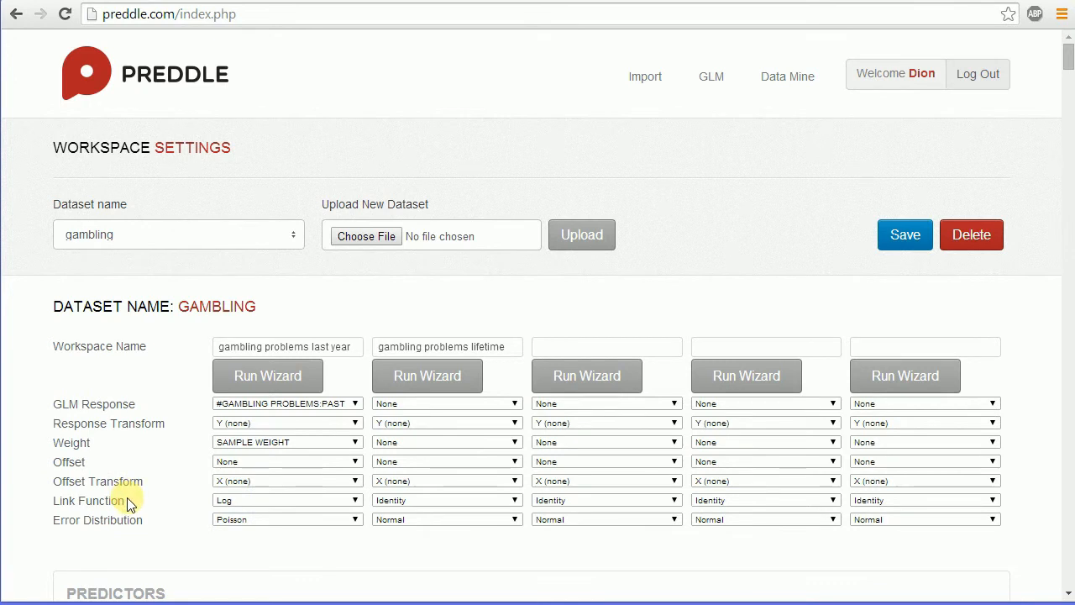
click(239, 502)
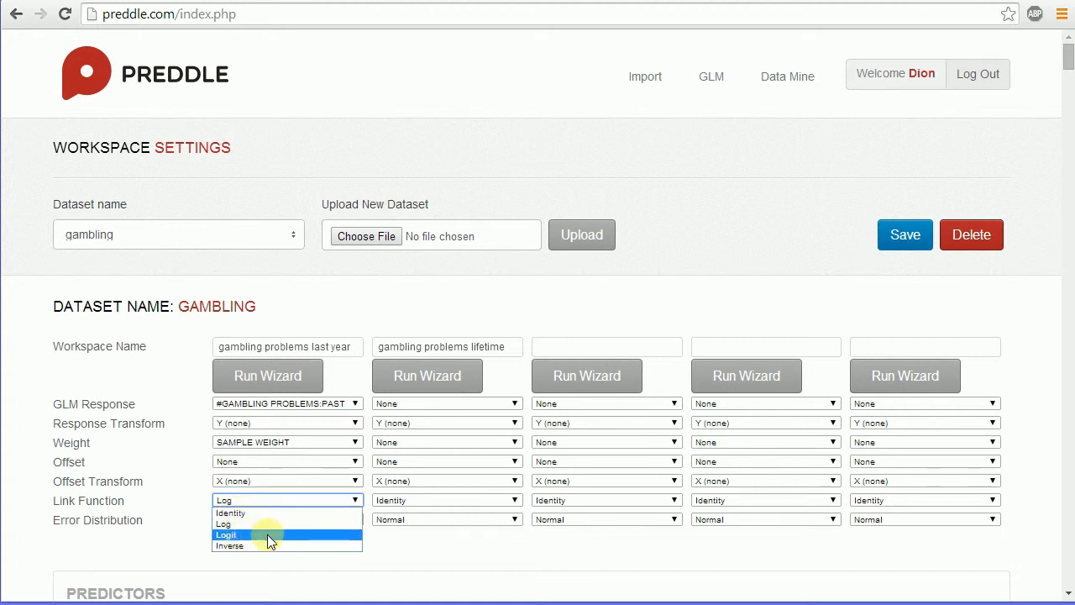
click(179, 506)
click(236, 519)
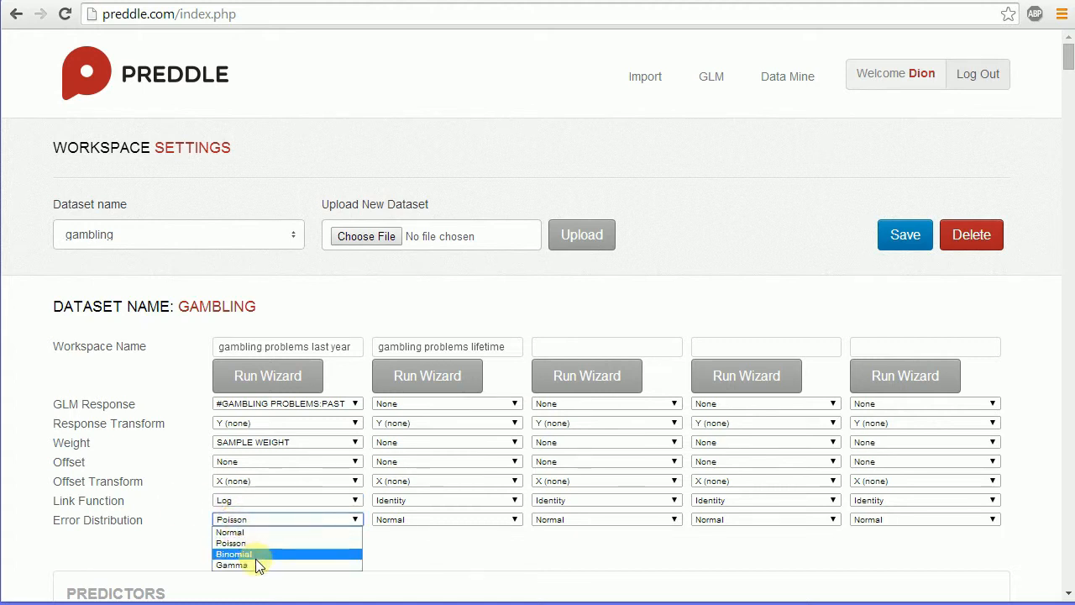
click(159, 506)
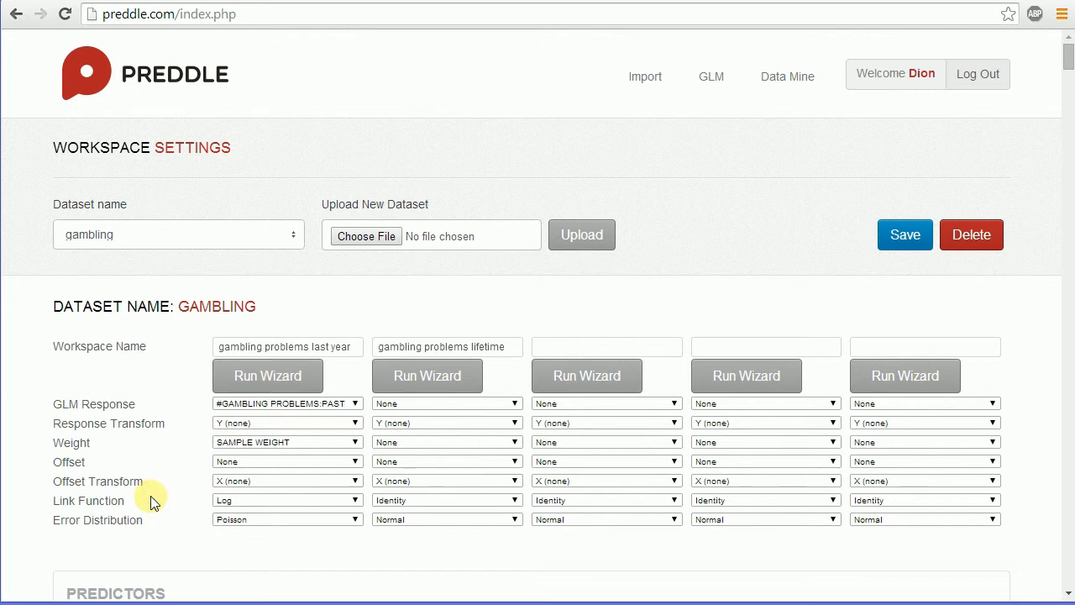
click(244, 500)
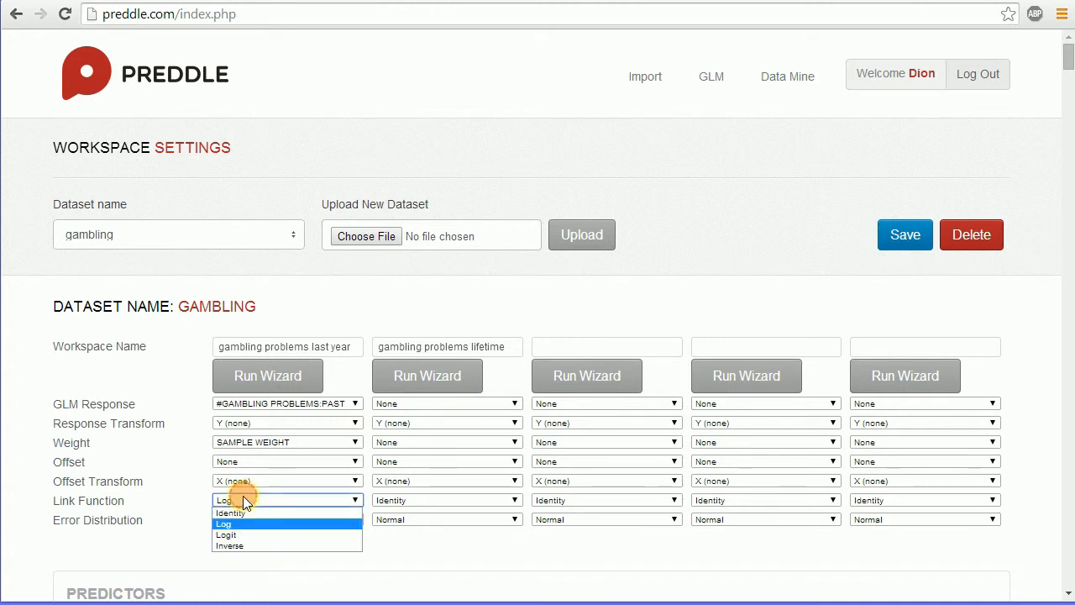
click(131, 497)
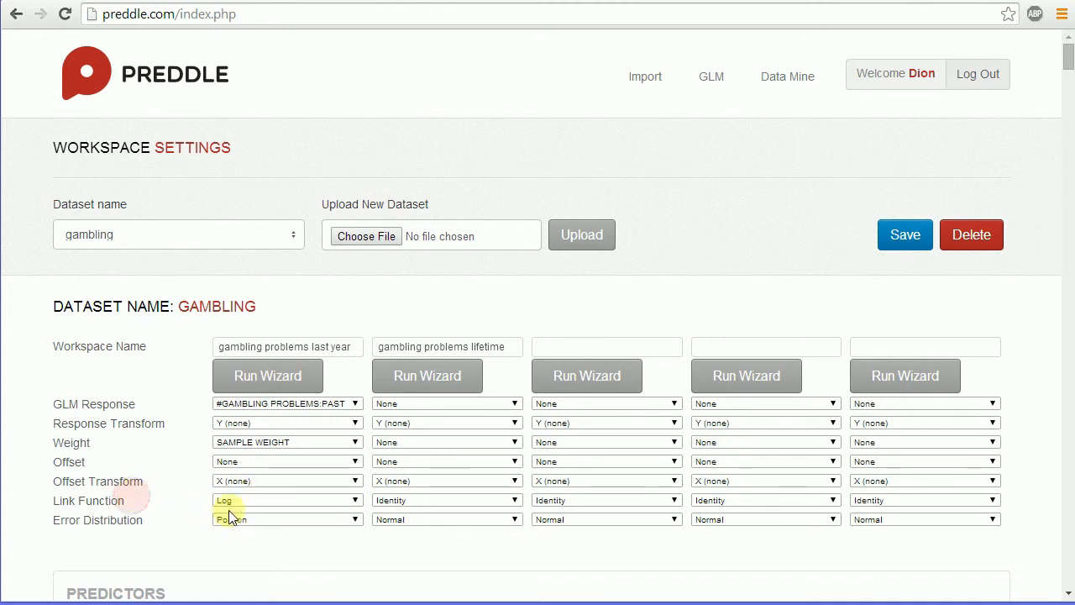
click(243, 518)
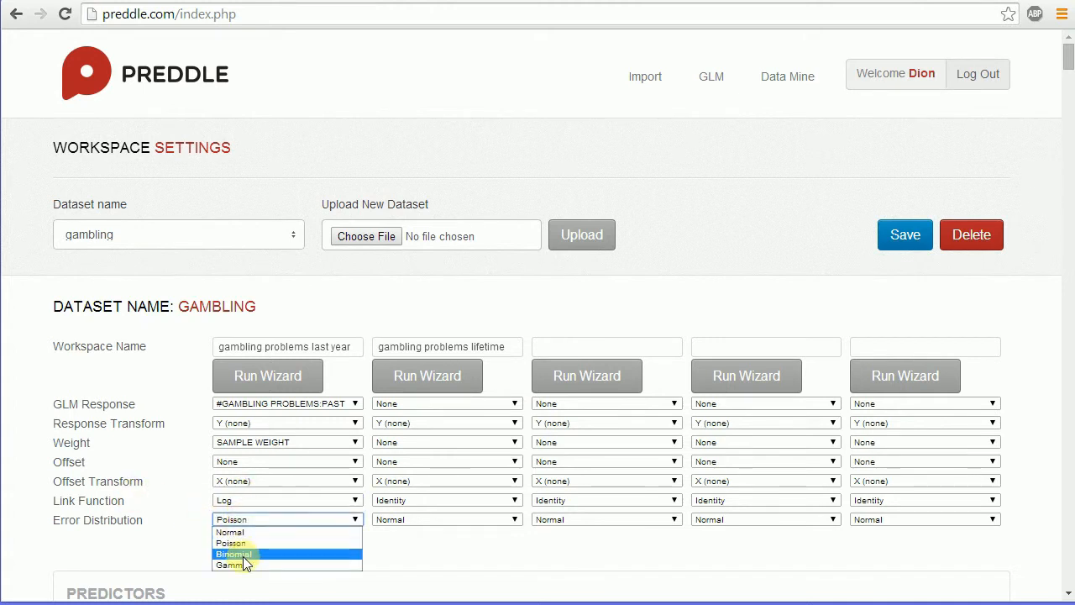
click(166, 525)
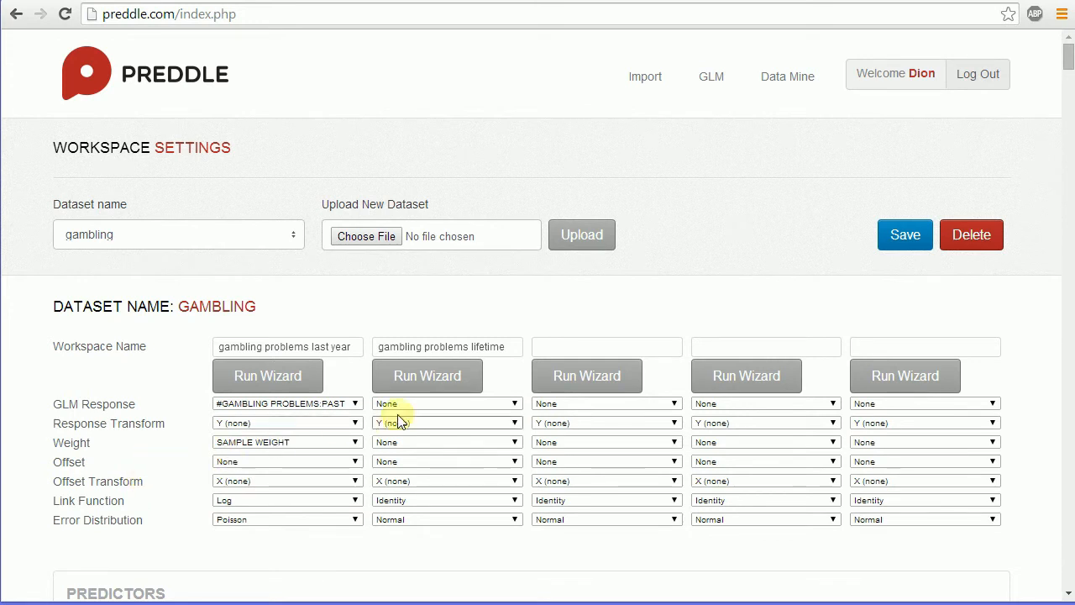
Step: Set the lifetime workspace's GLM response to #GAMBLING PROBLEMS:LIFETIME and its weight to SAMPLE WEIGHT
click(439, 404)
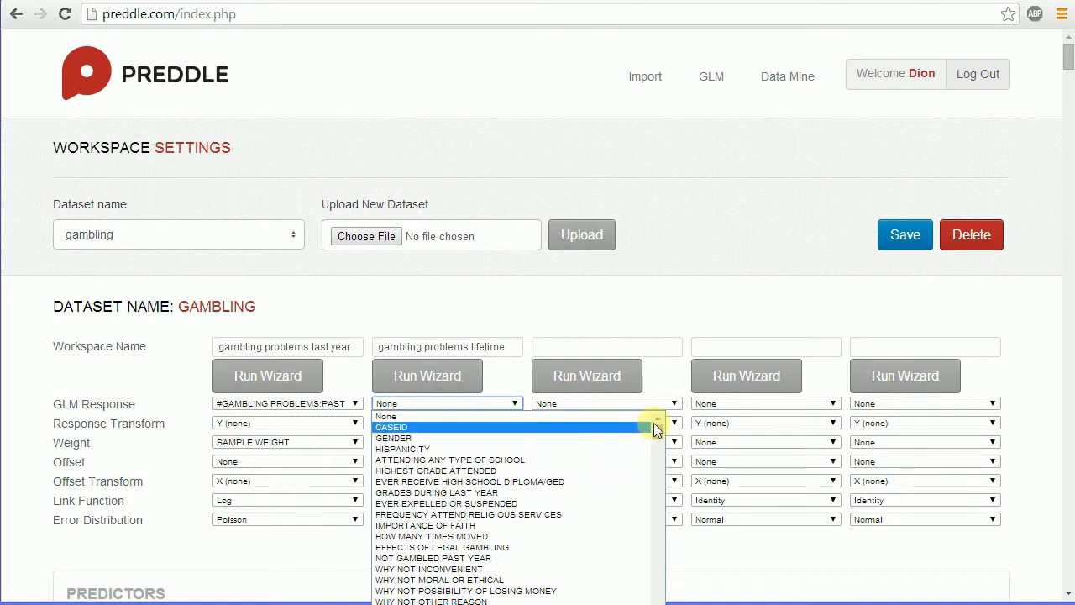
drag(656, 424, 659, 600)
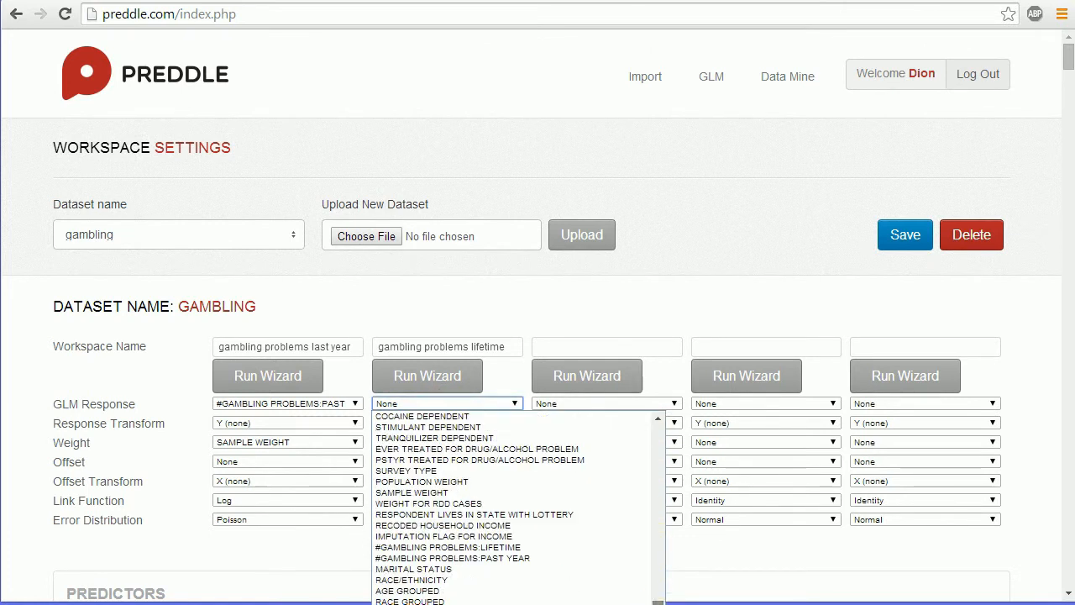
click(463, 547)
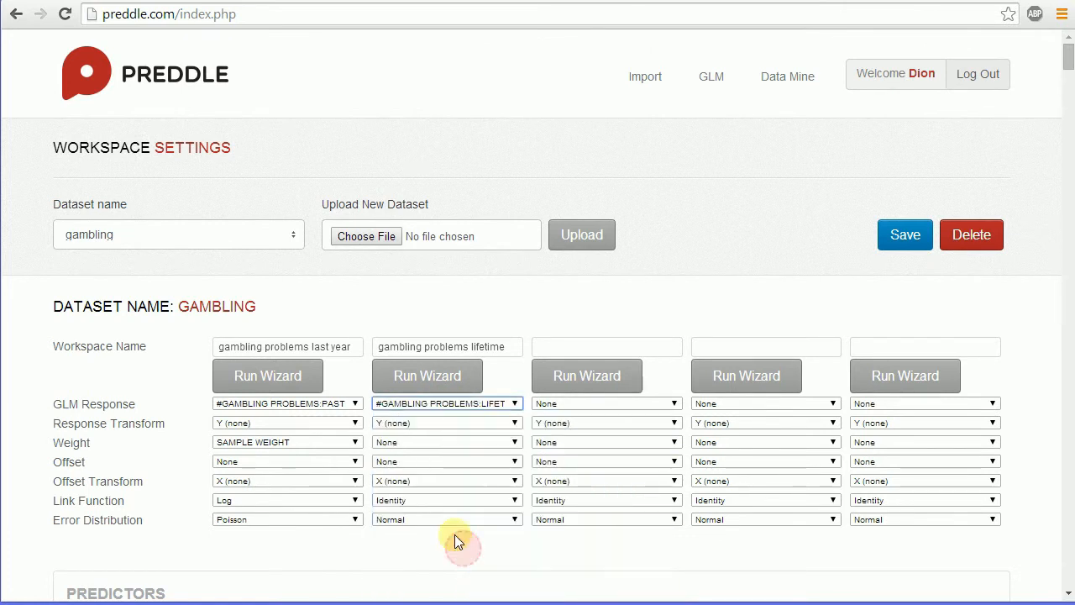
click(429, 446)
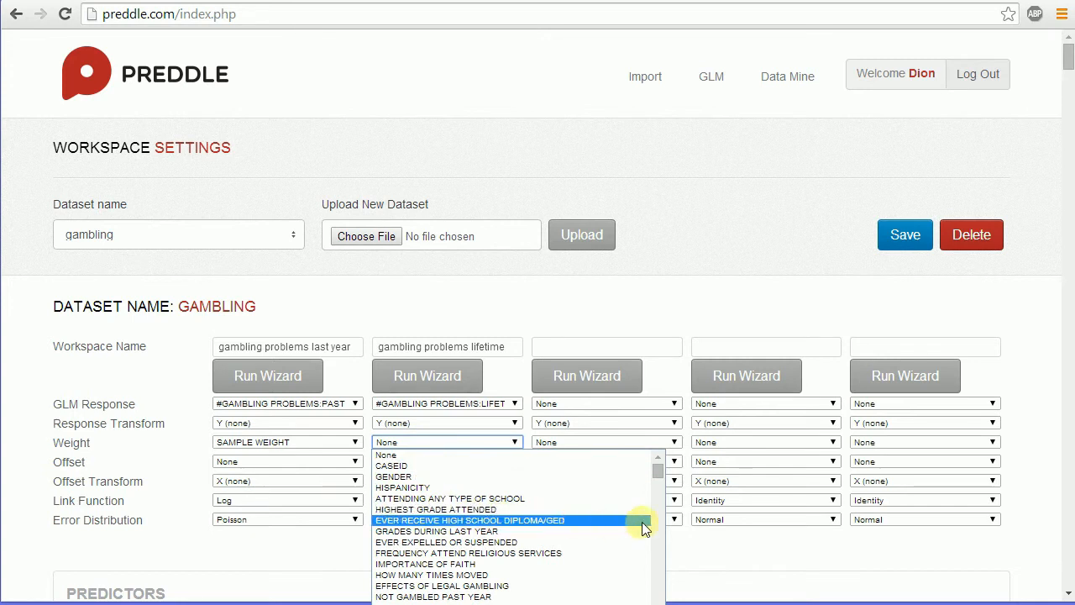
scroll(660, 465, down, 5)
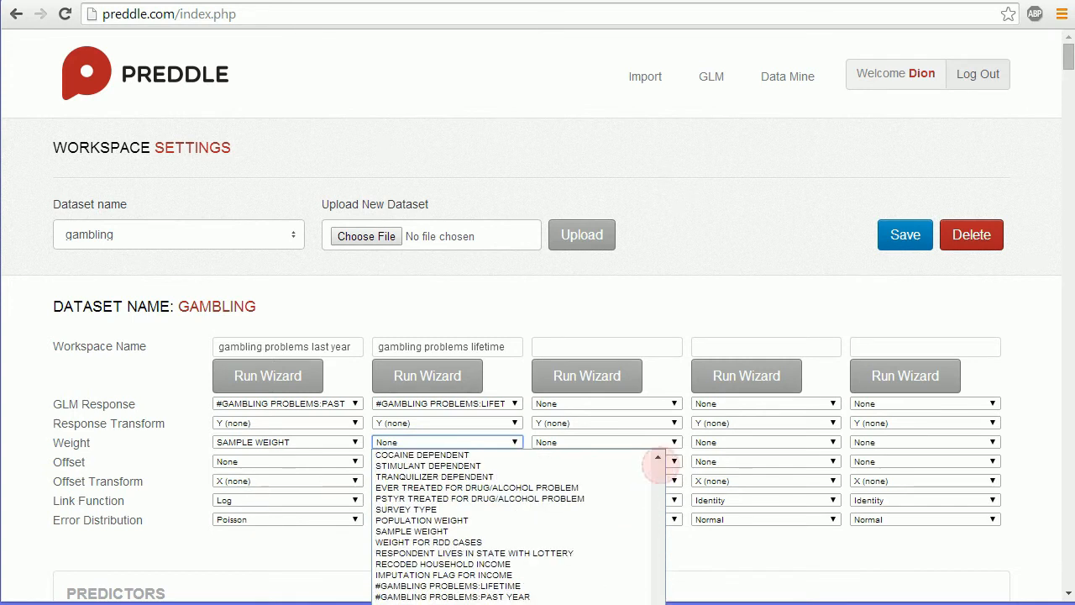
click(461, 534)
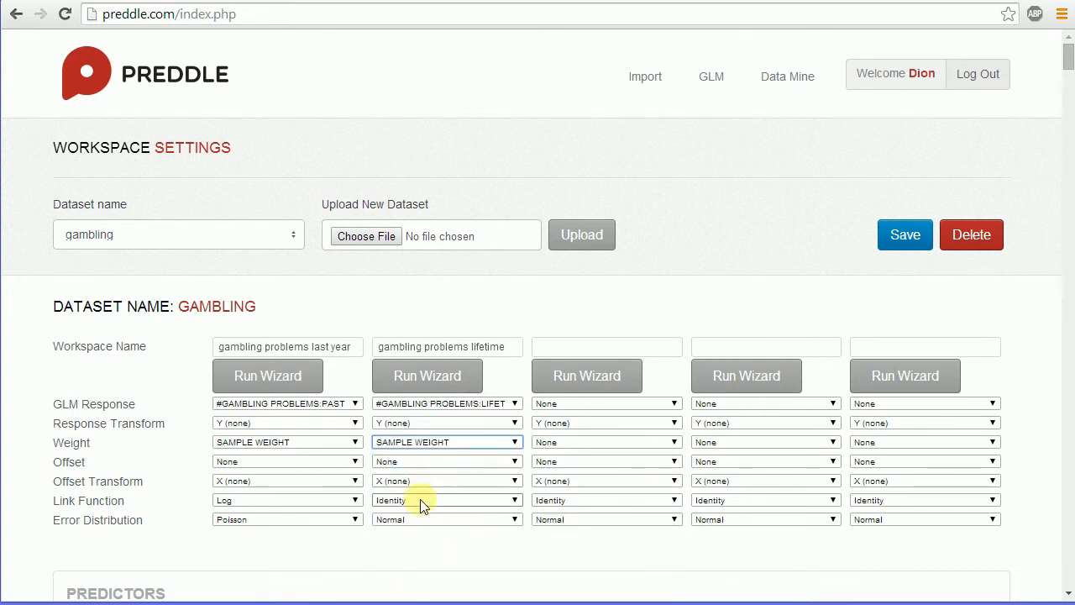
Step: Give the lifetime workspace a Log link function and a Poisson error distribution
click(420, 501)
click(419, 523)
click(411, 519)
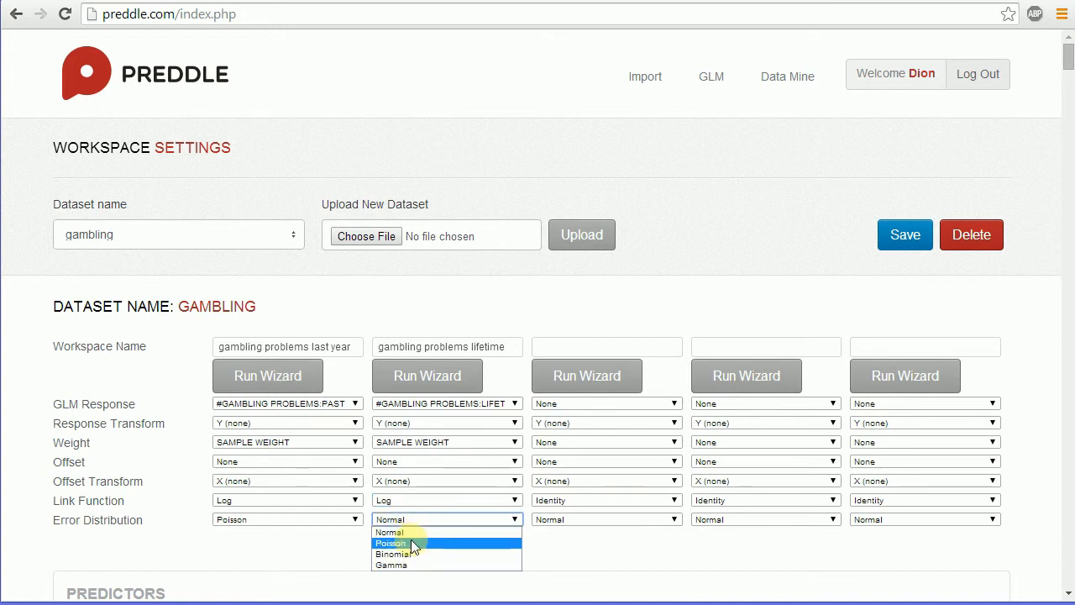
click(410, 541)
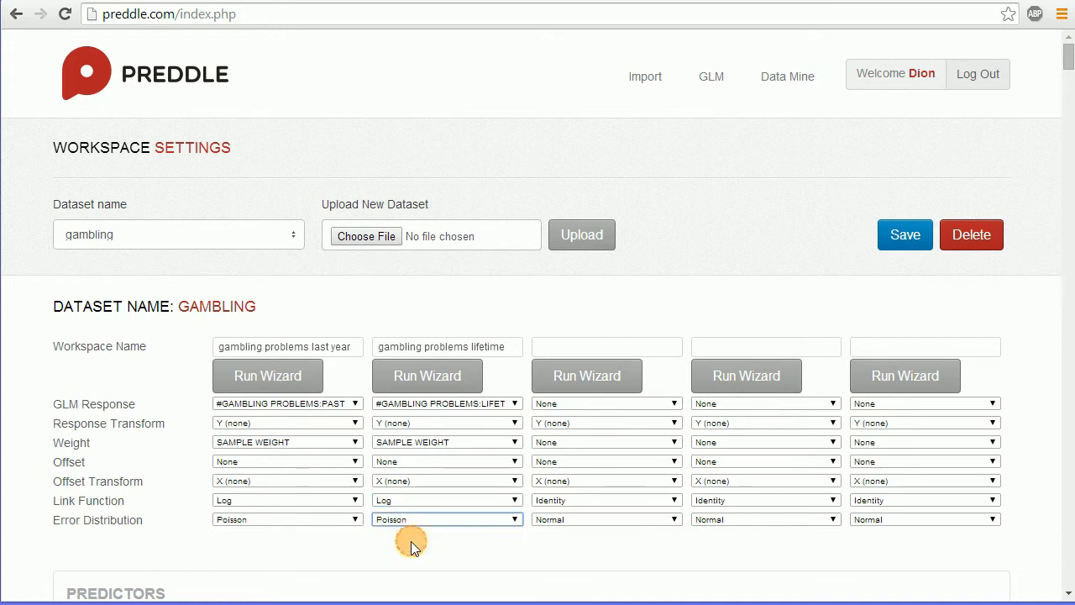
Step: Name the third workspace "gambling probs lst yr additive"
click(583, 345)
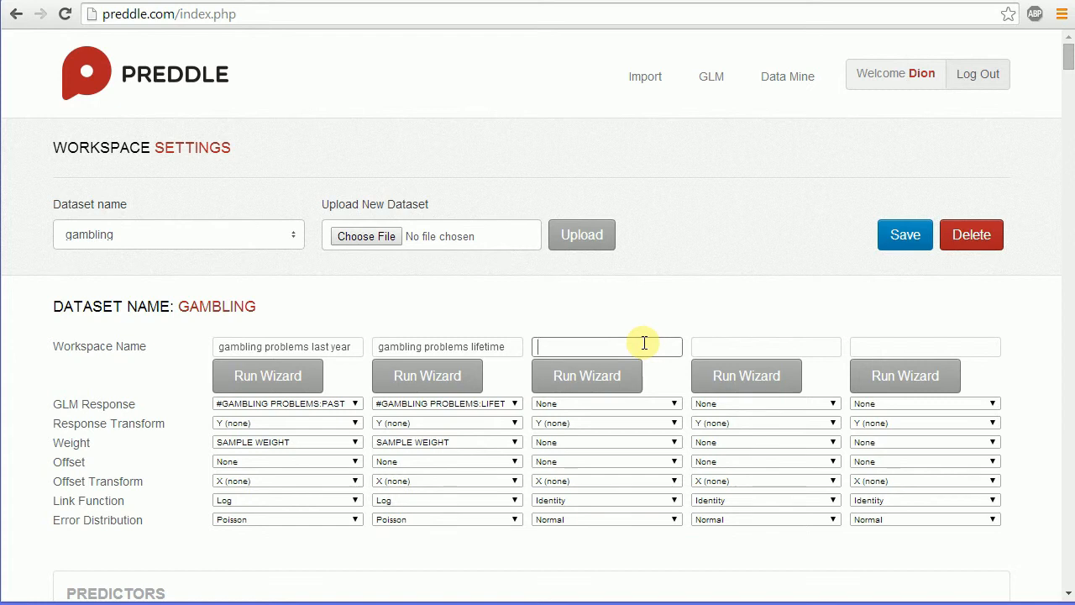
text(gambling probs adlst y)
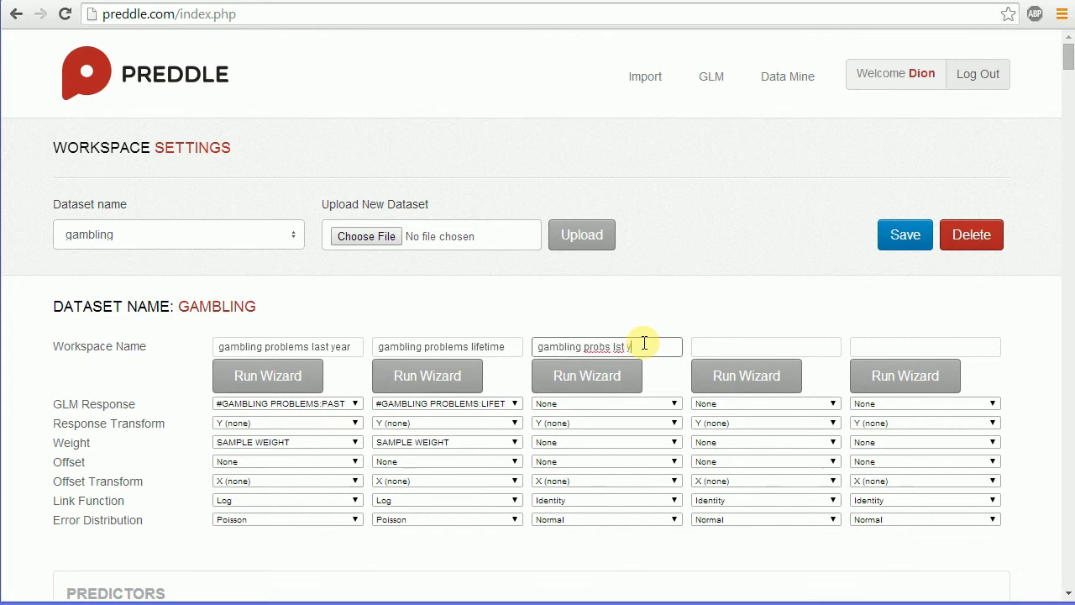
text(r additive)
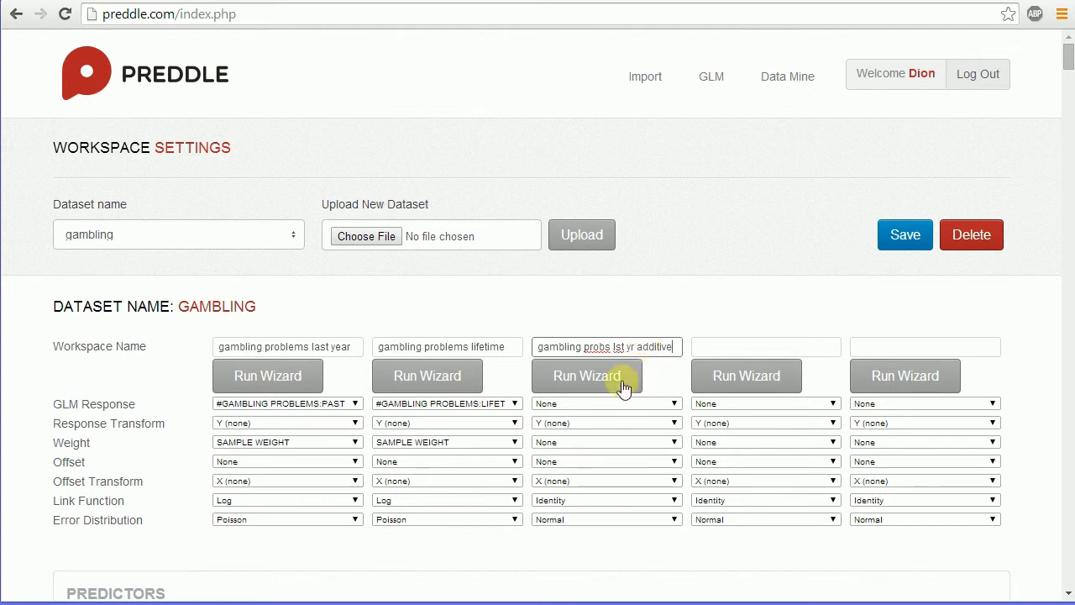
Step: Run the third workspace's wizard, specifying an additive model whose response is neither a probability nor a ratio
click(623, 385)
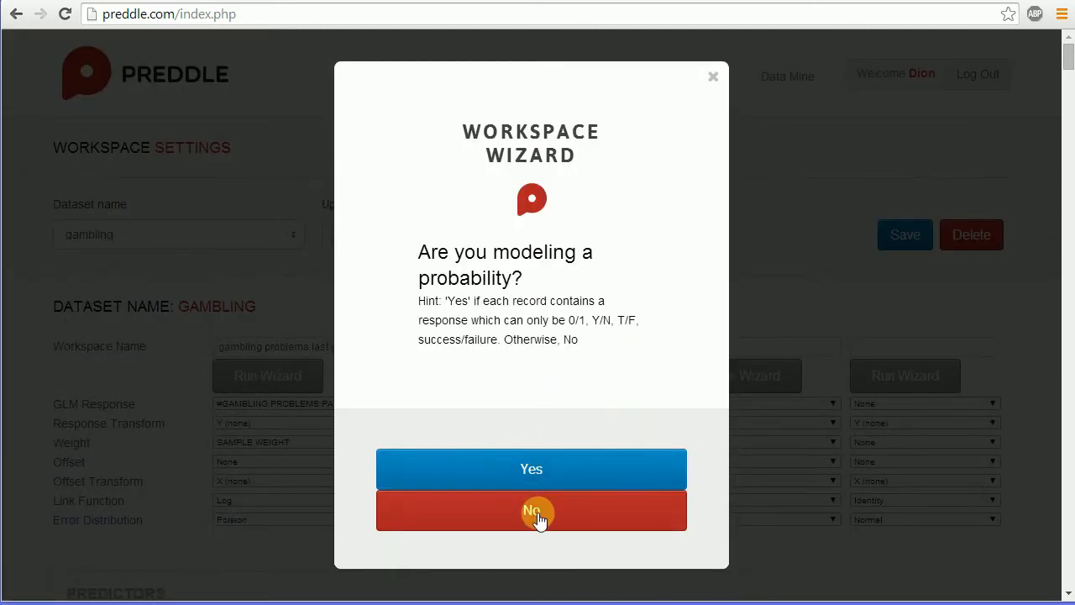
click(537, 519)
click(526, 451)
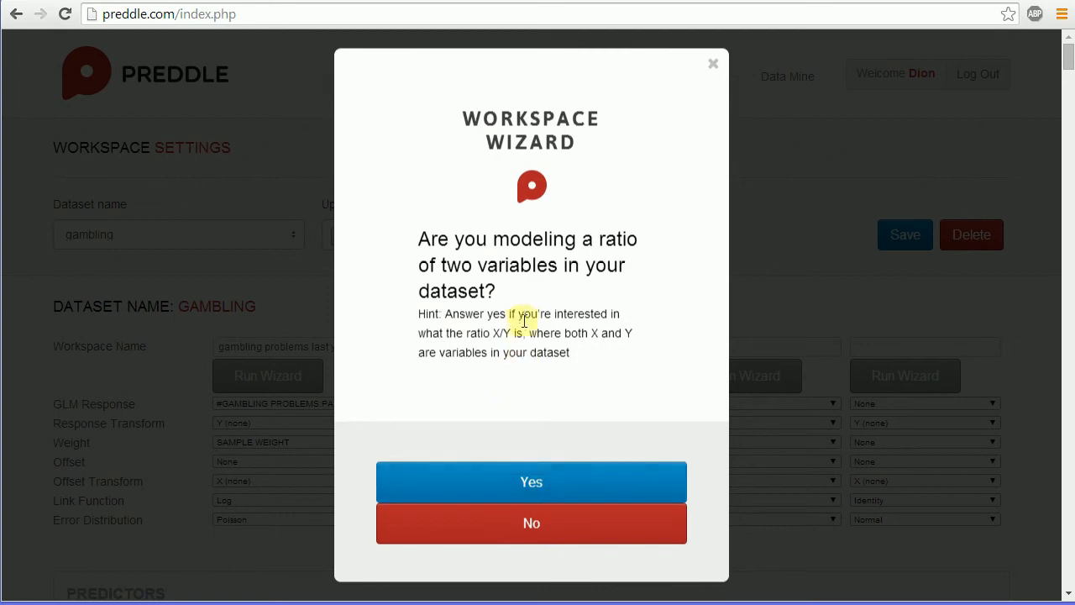
click(526, 494)
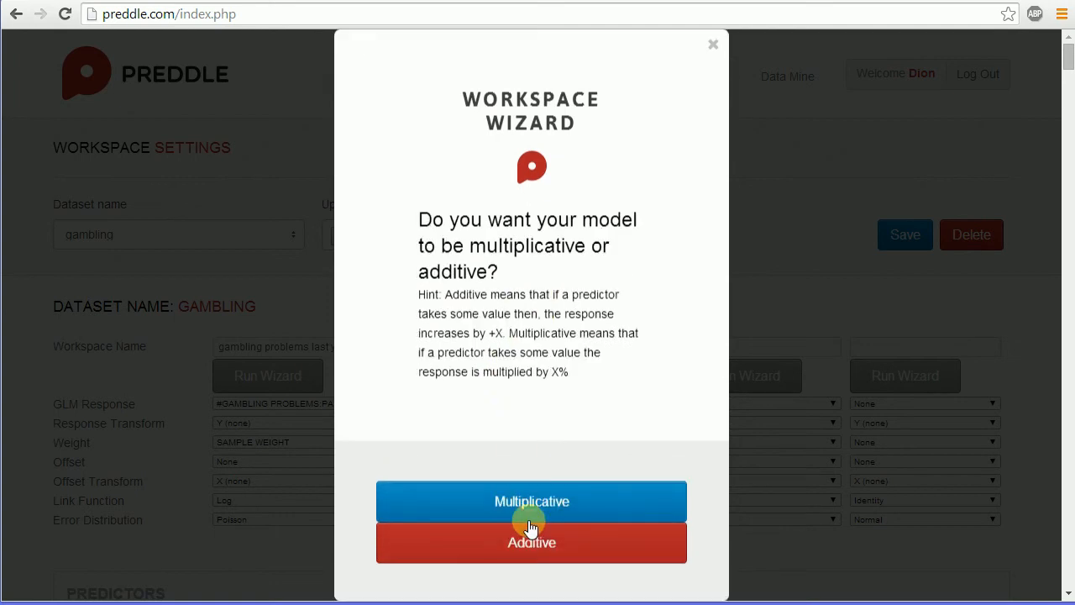
click(523, 542)
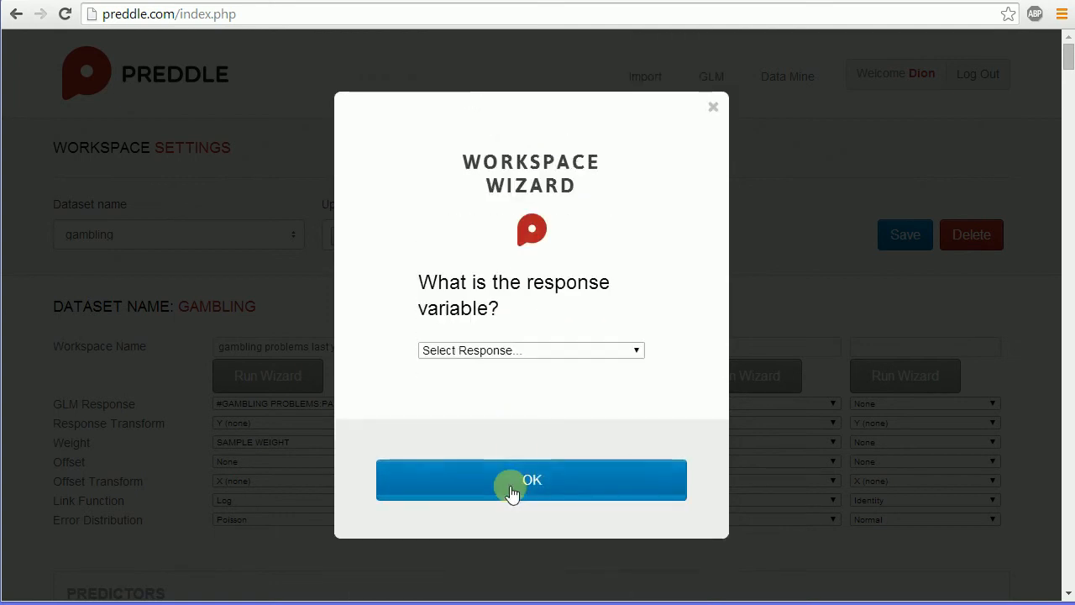
Step: Choose #GAMBLING PROBLEMS:PAST YEAR as the additive model's response variable
click(509, 353)
drag(790, 385, 792, 594)
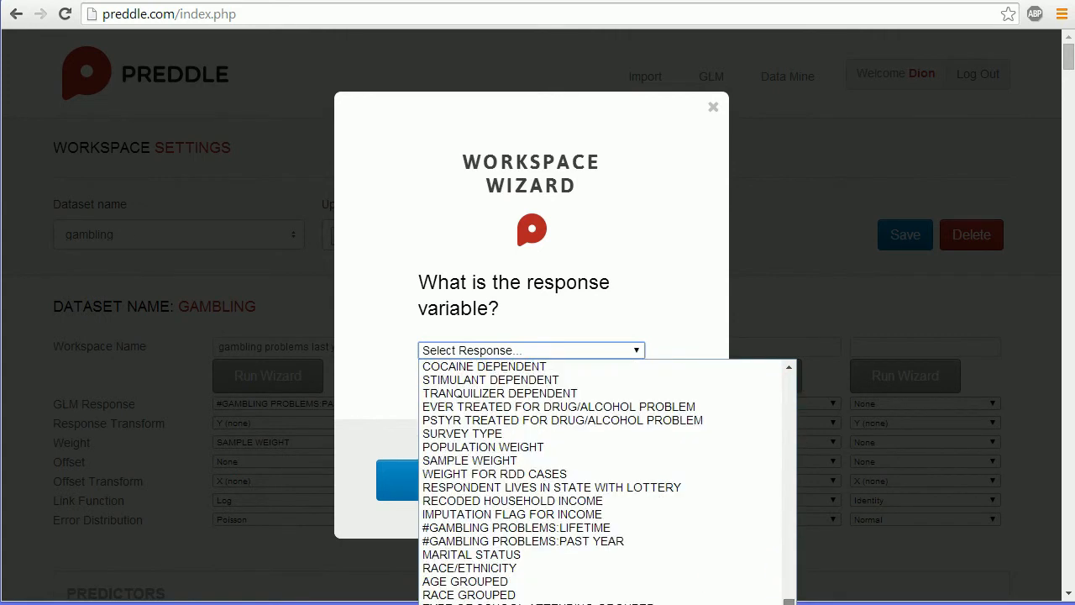
click(563, 541)
click(526, 477)
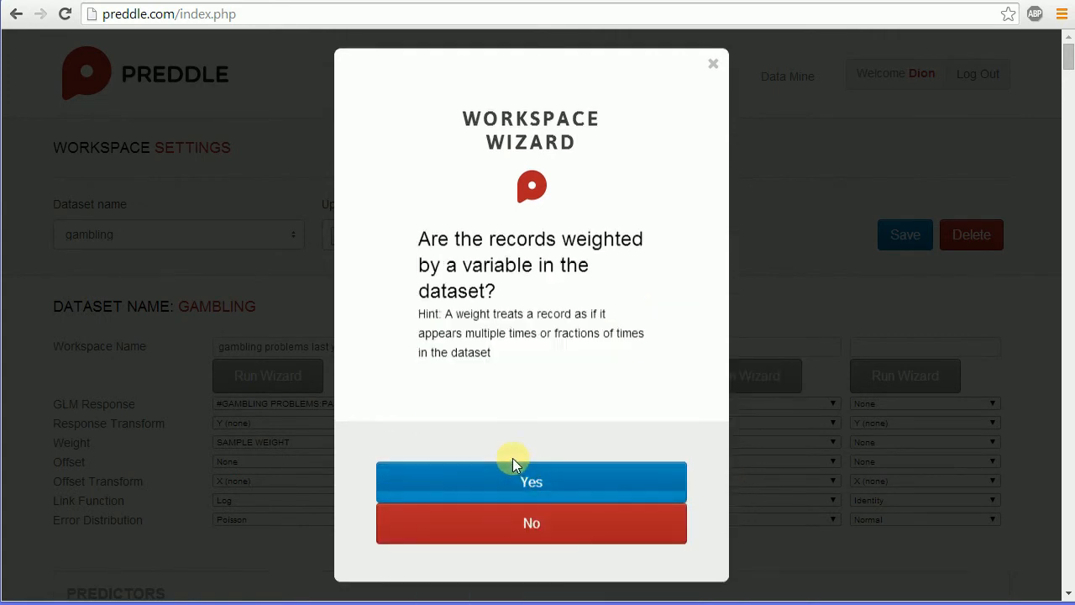
Step: Weight the additive model's records by SAMPLE WEIGHT and complete the third workspace's wizard
click(521, 482)
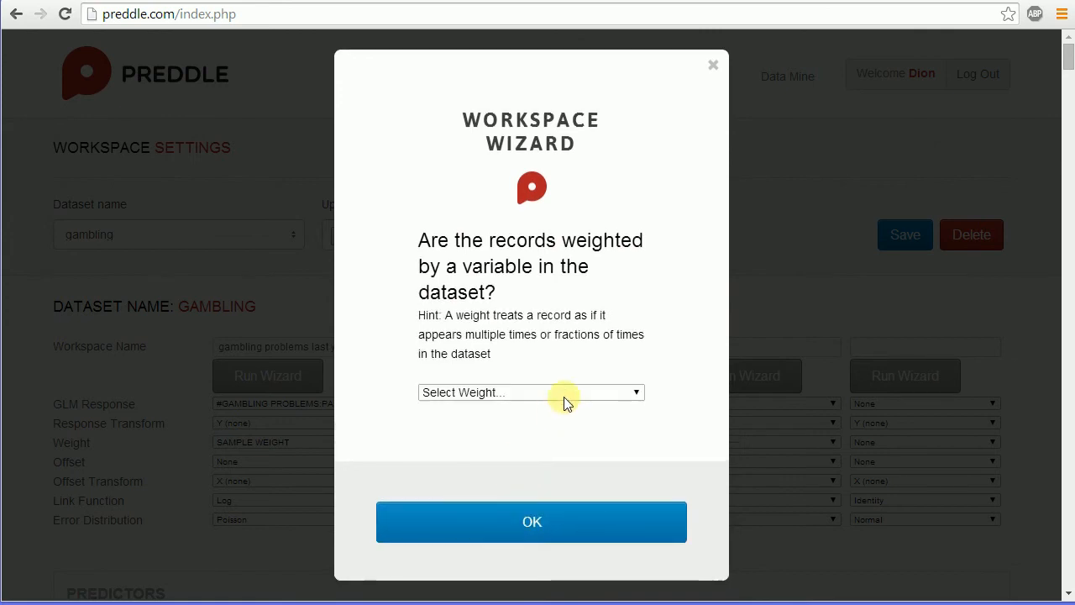
click(564, 394)
drag(789, 423, 786, 580)
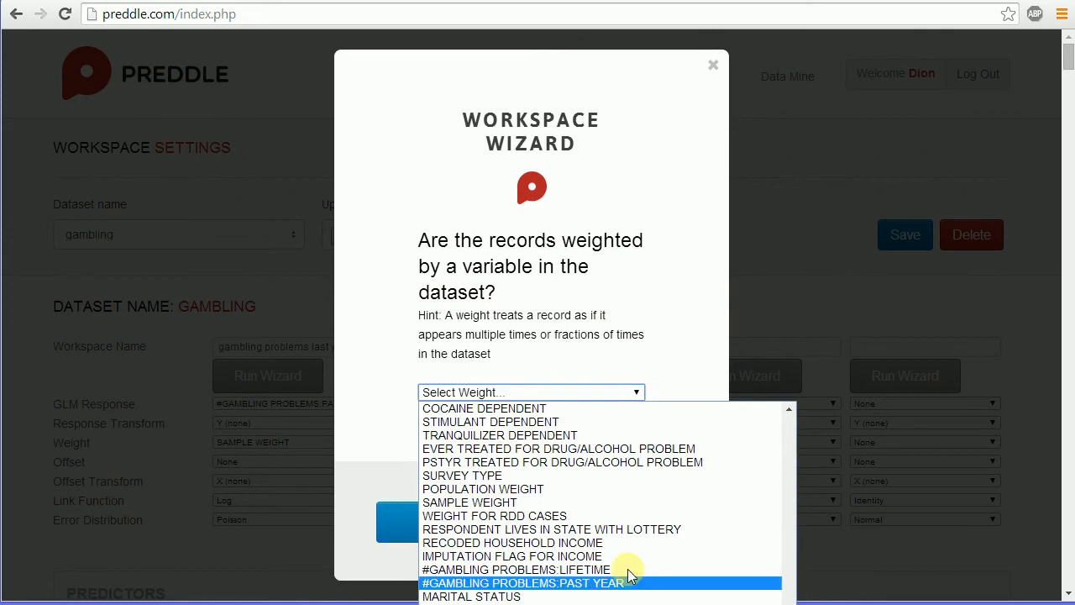
click(516, 501)
click(521, 520)
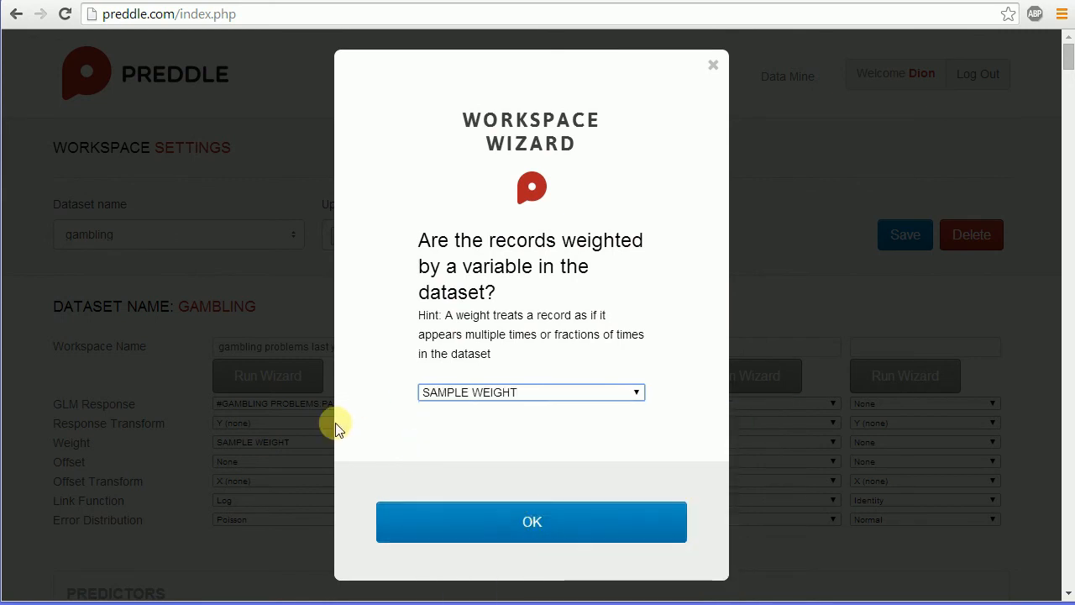
click(527, 523)
click(498, 522)
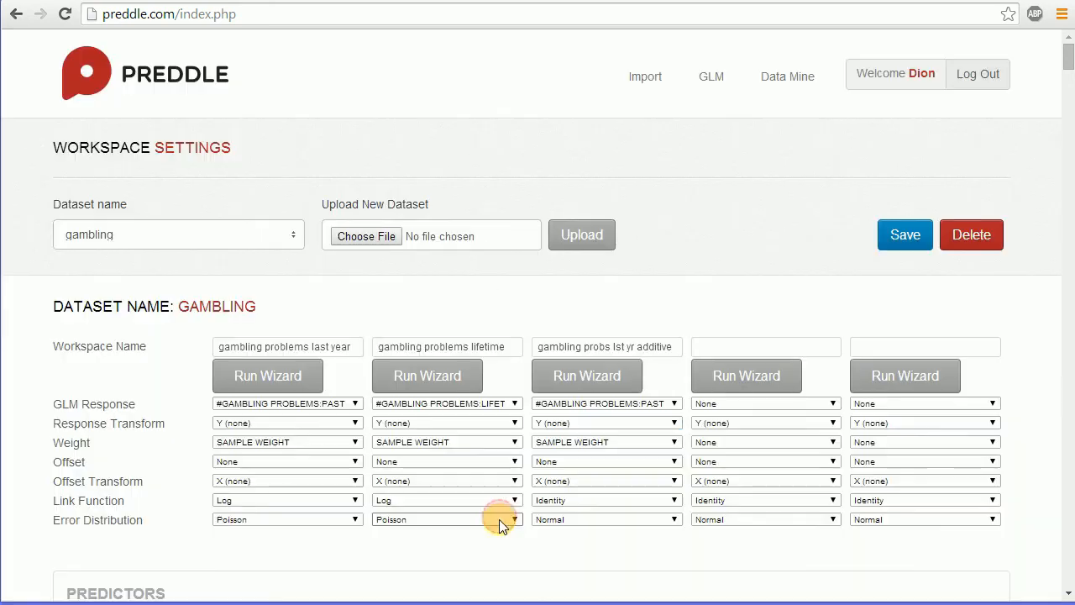